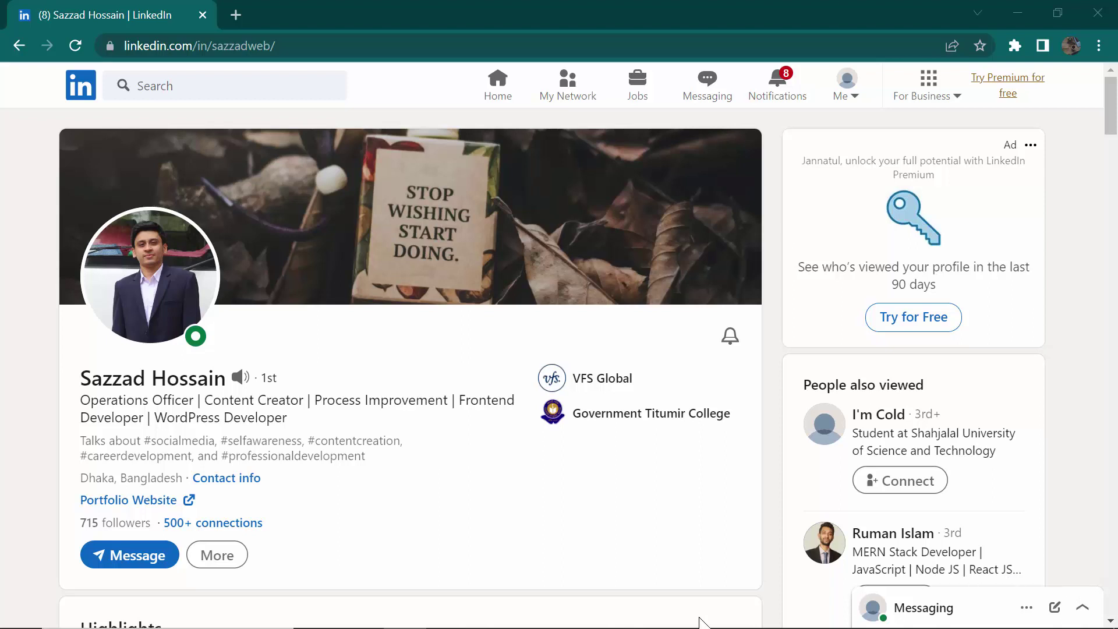
Step: Go from Me > Settings & Privacy > Data privacy to LinkedIn's Get a copy of your data page
scroll(348, 439, "down", 3)
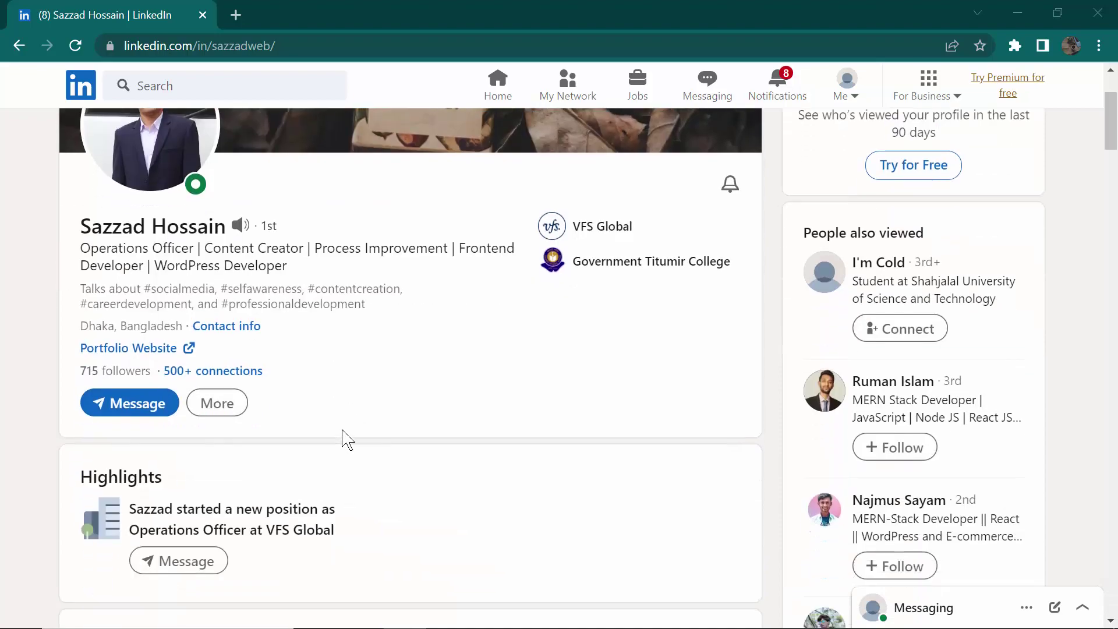
scroll(348, 440, "up", 1)
scroll(348, 439, "down", 2)
scroll(348, 440, "up", 2)
scroll(348, 440, "up", 2)
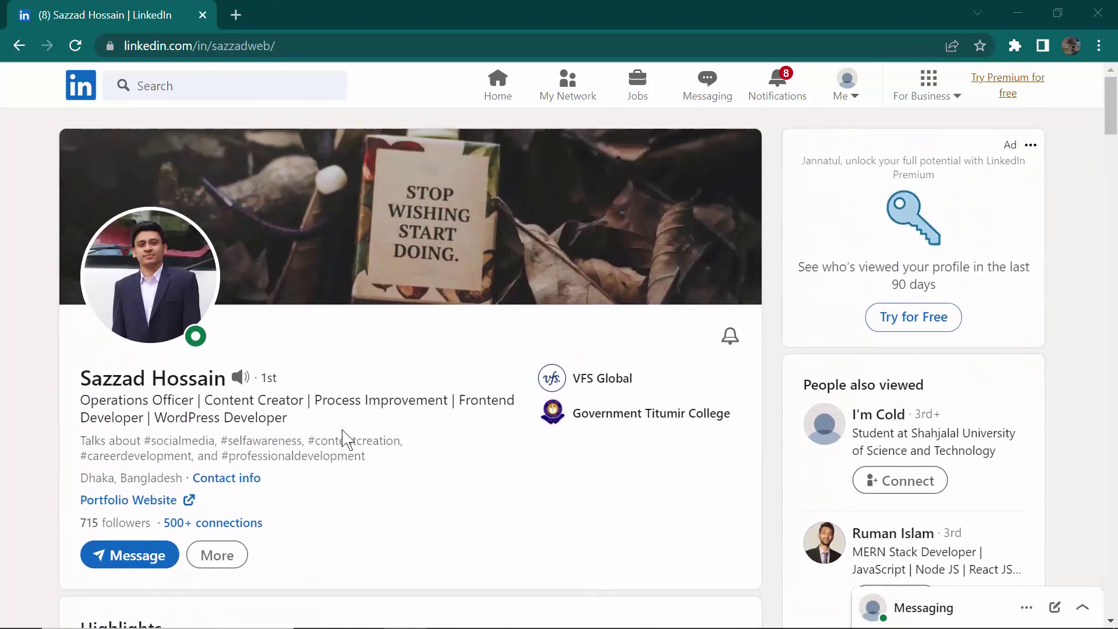
scroll(348, 440, "down", 9)
scroll(348, 439, "down", 4)
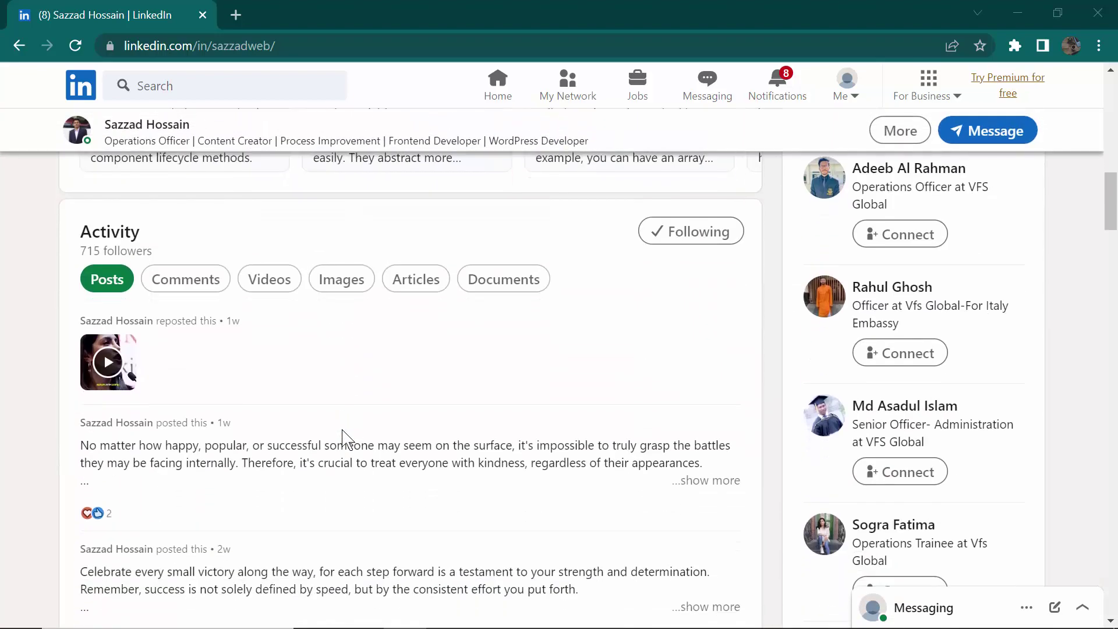
scroll(347, 439, "up", 15)
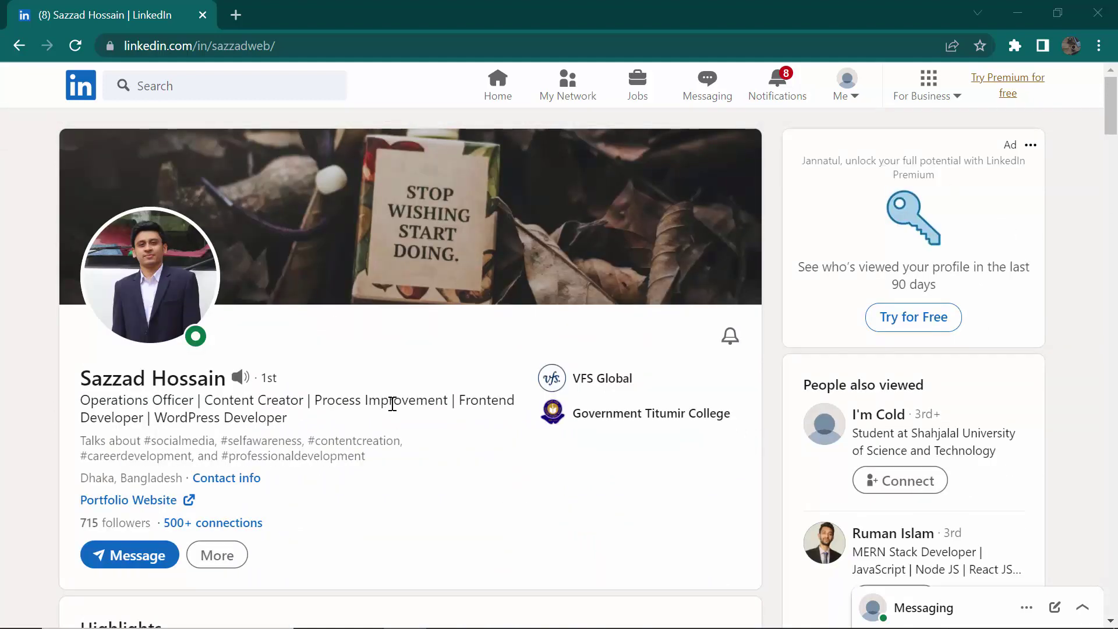
left_click(841, 99)
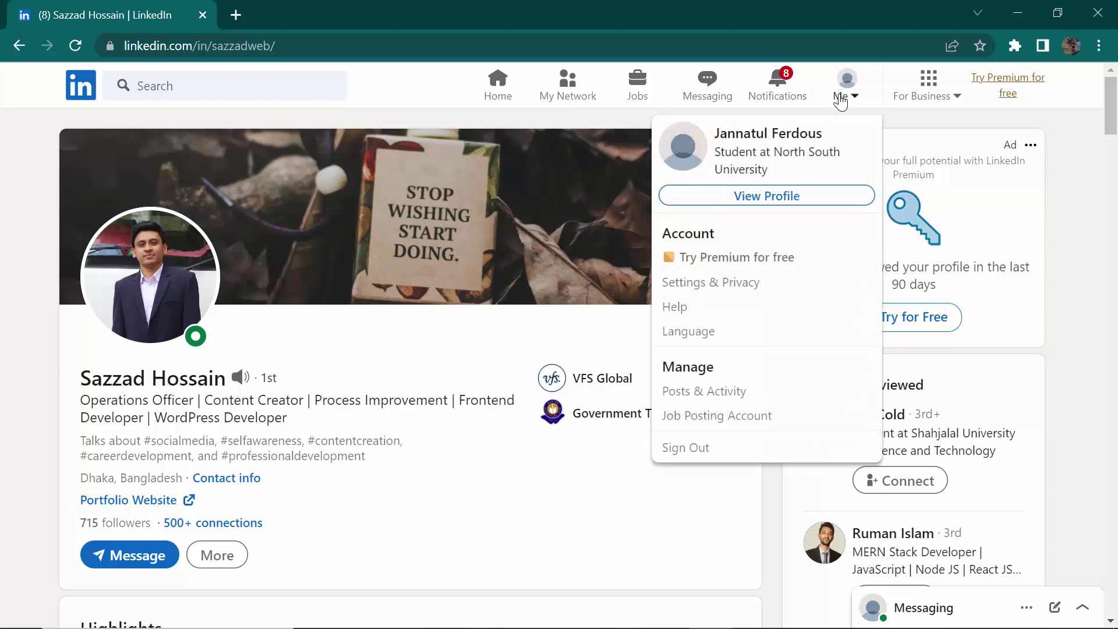
left_click(723, 287)
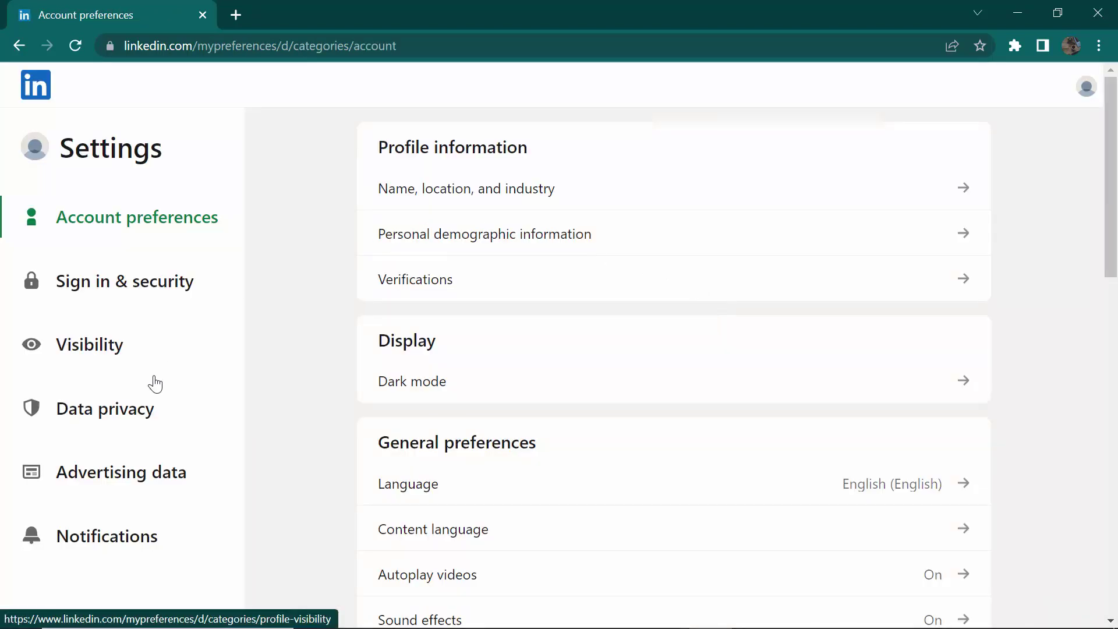
left_click(104, 418)
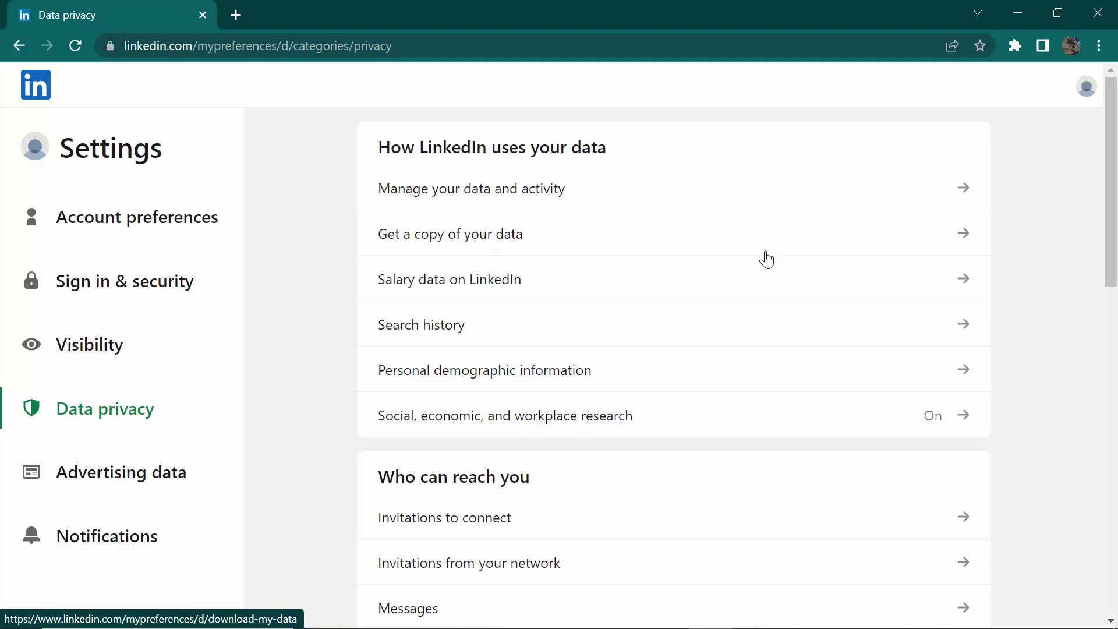
left_click(464, 234)
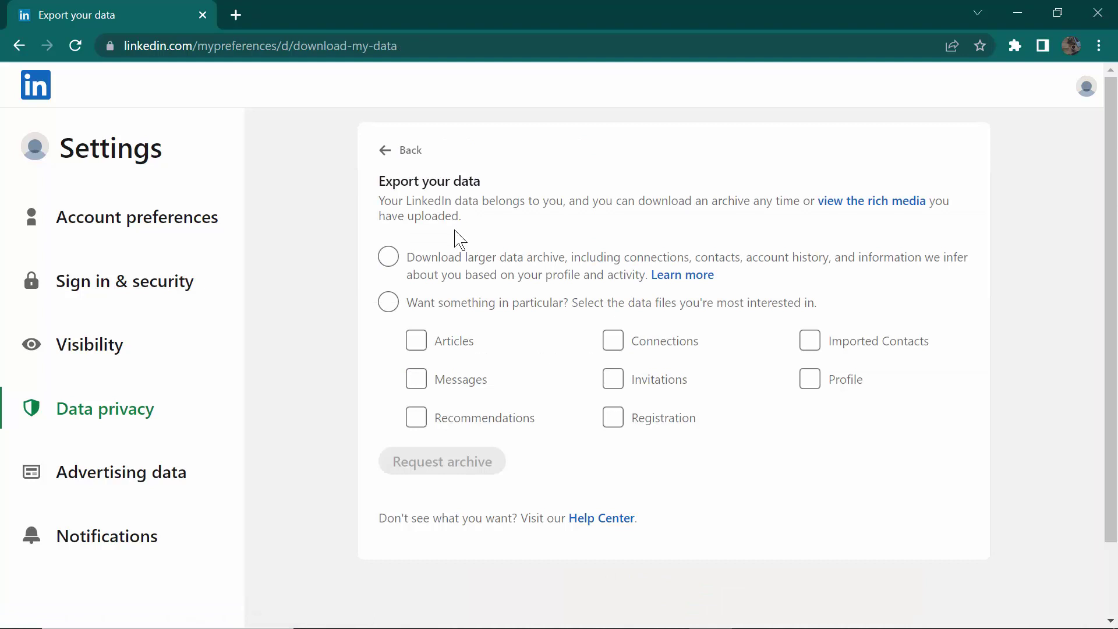
Step: Request the larger LinkedIn data archive and highlight the notice that an email will follow
left_click(388, 256)
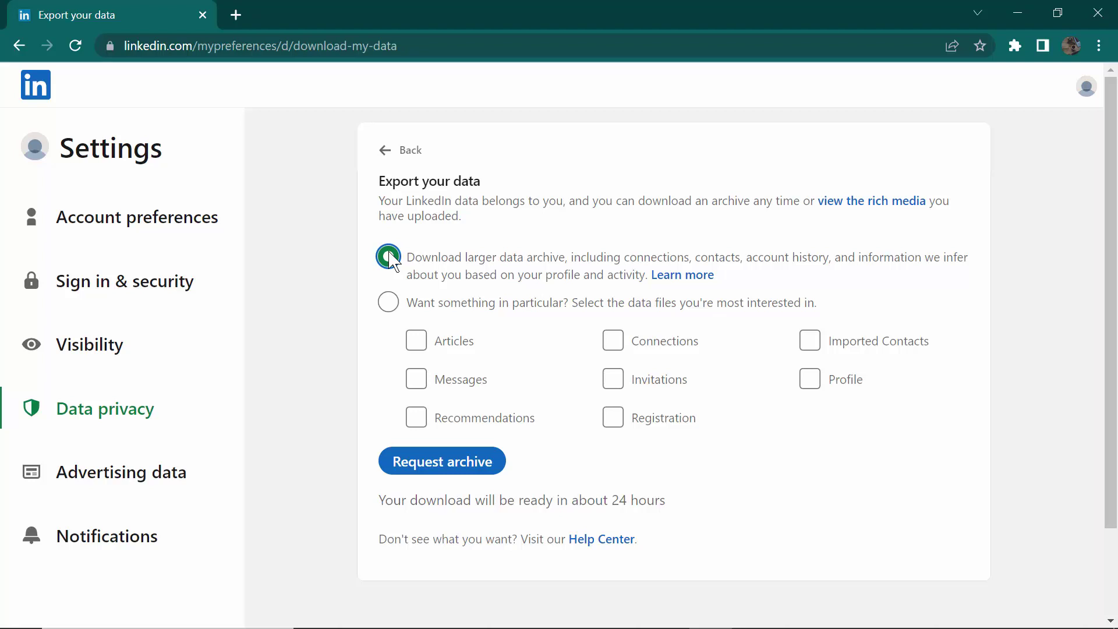
left_click(440, 466)
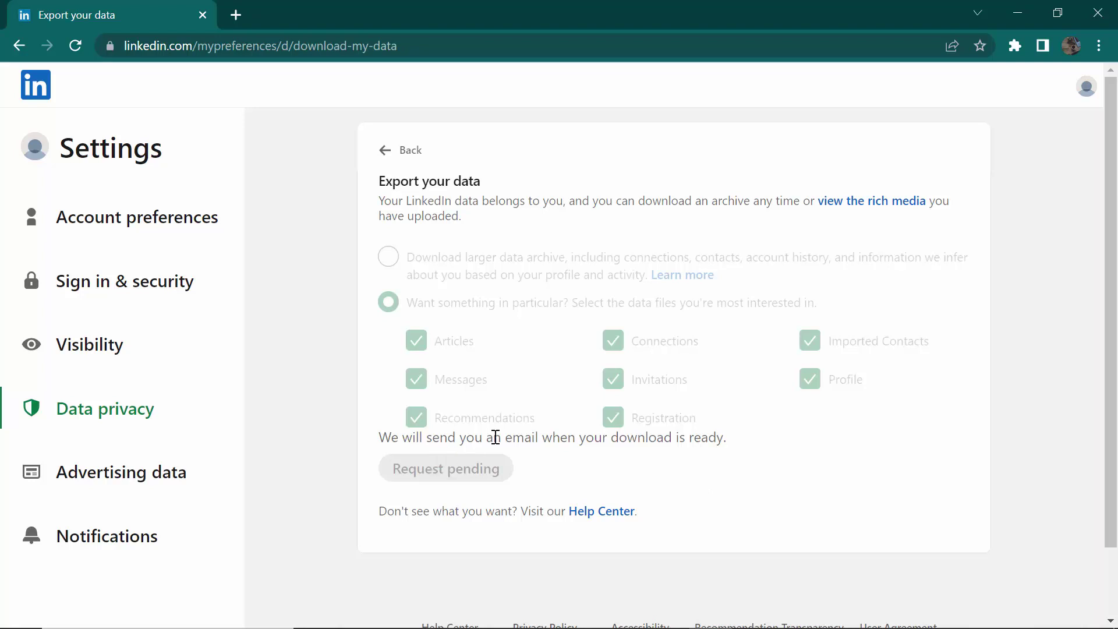
double_click(488, 442)
triple_click(488, 441)
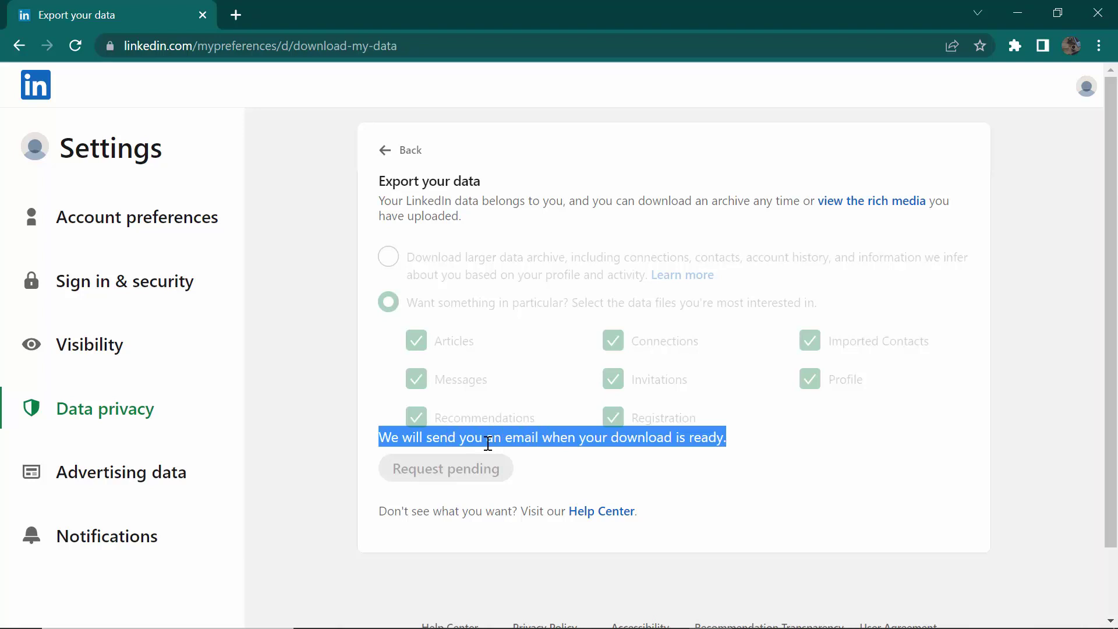
Step: Minimise the LinkedIn export window and go to gmail.com in a new tab
left_click(1020, 16)
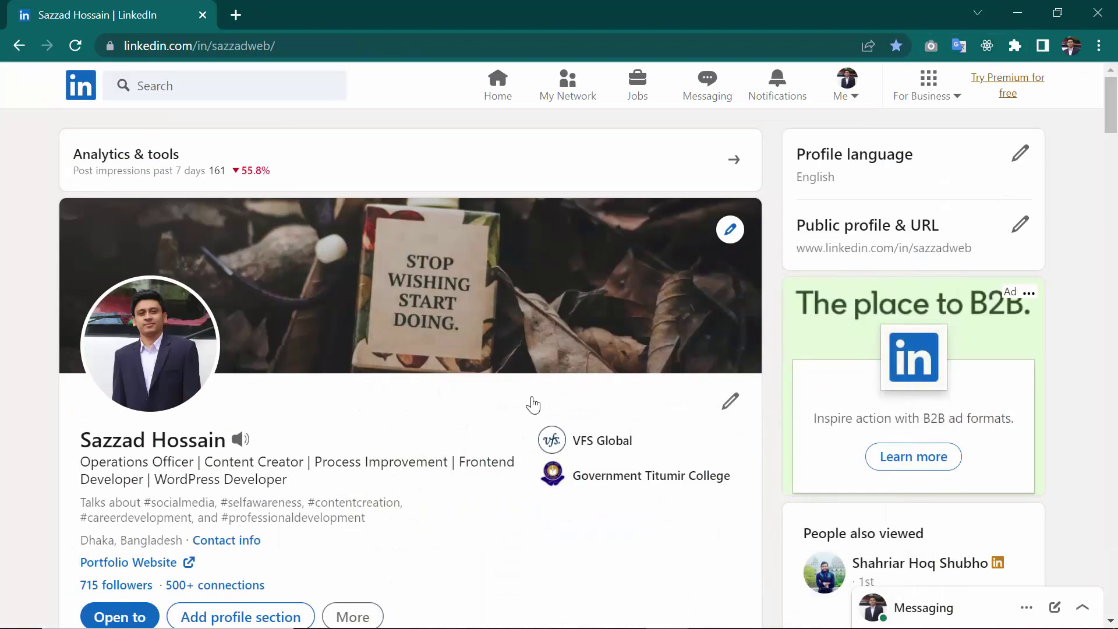
left_click(238, 14)
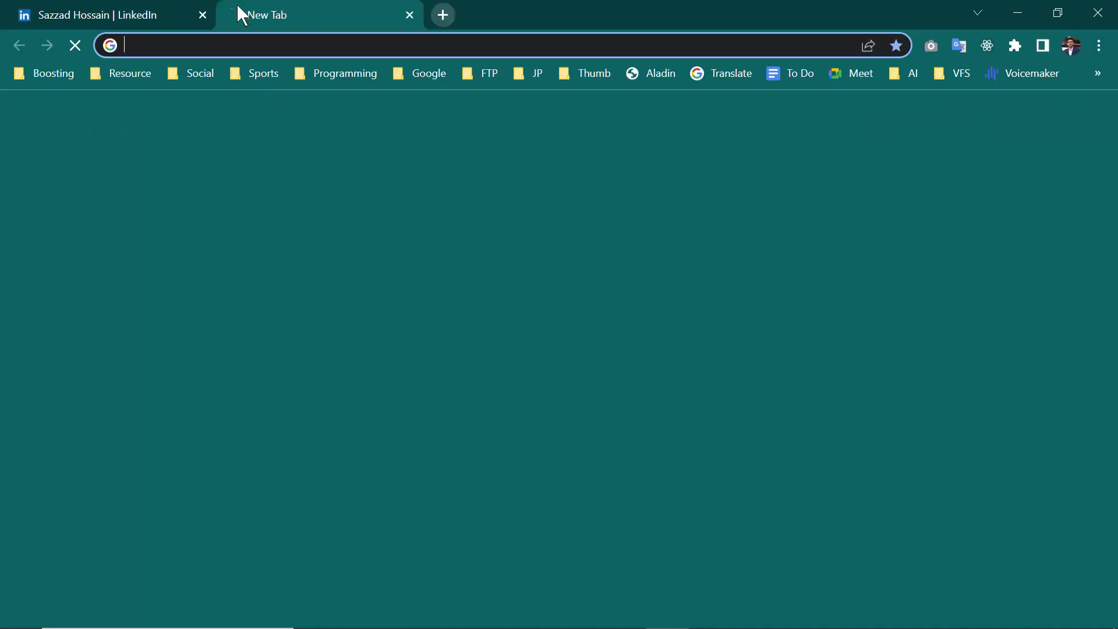
left_click(245, 46)
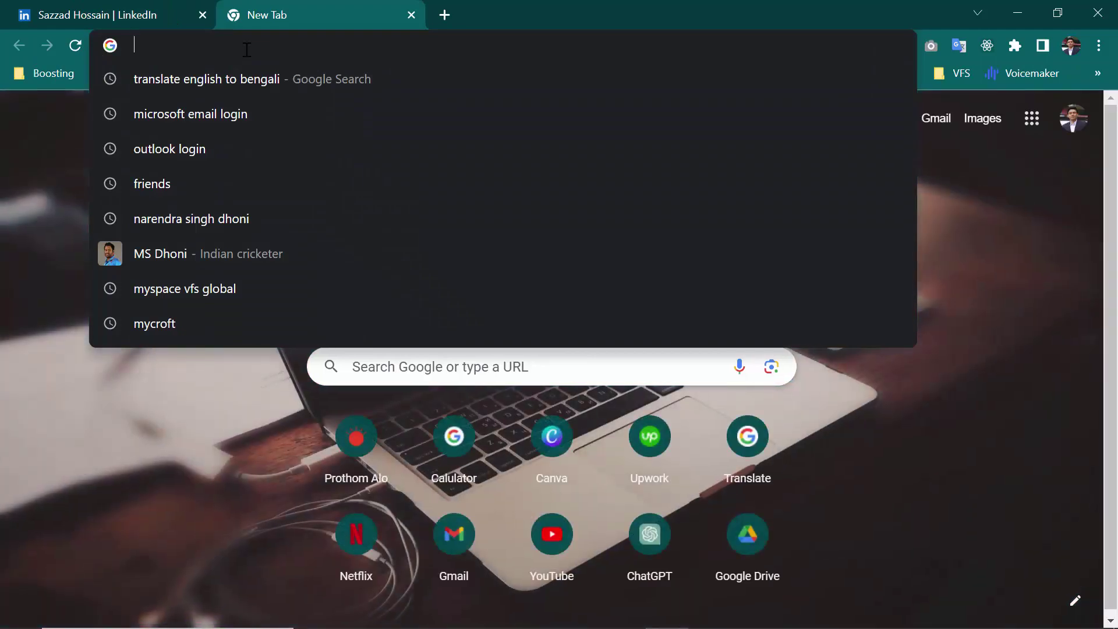
type("google.com/mail/u/0/#inbox")
key("Return")
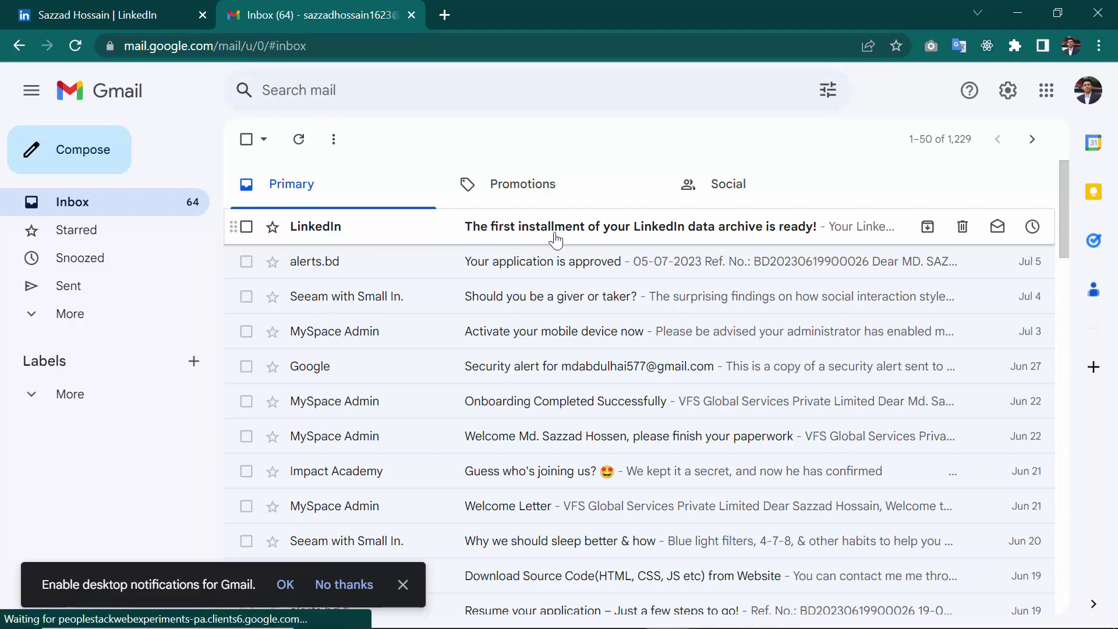
Step: Read LinkedIn's email announcing the first installment of the data archive
left_click(556, 239)
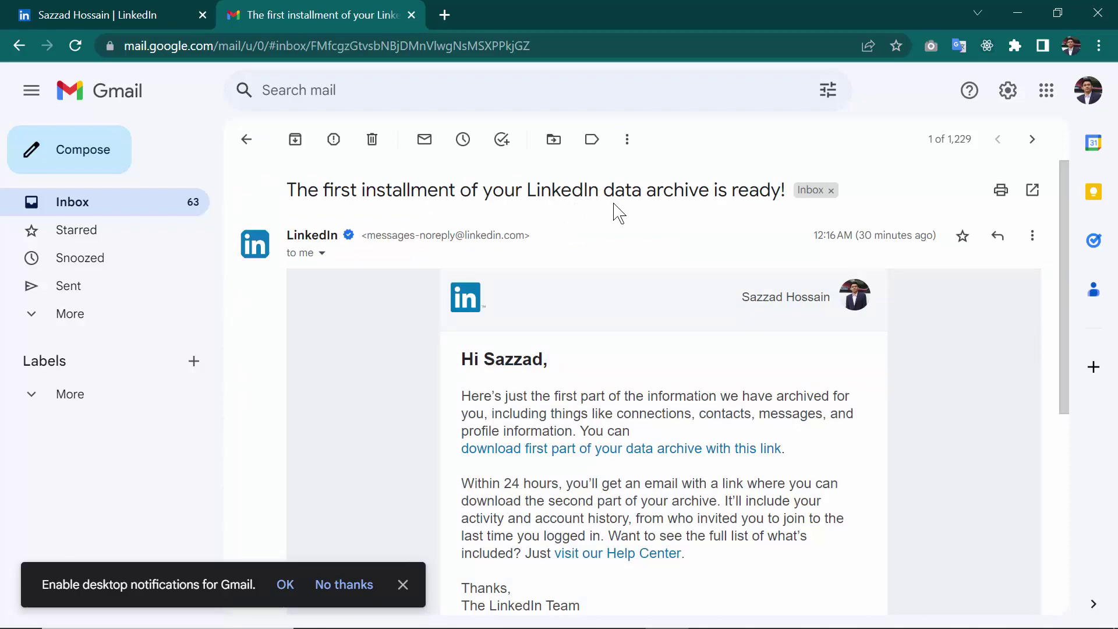
scroll(624, 404, "down", 3)
scroll(624, 405, "down", 1)
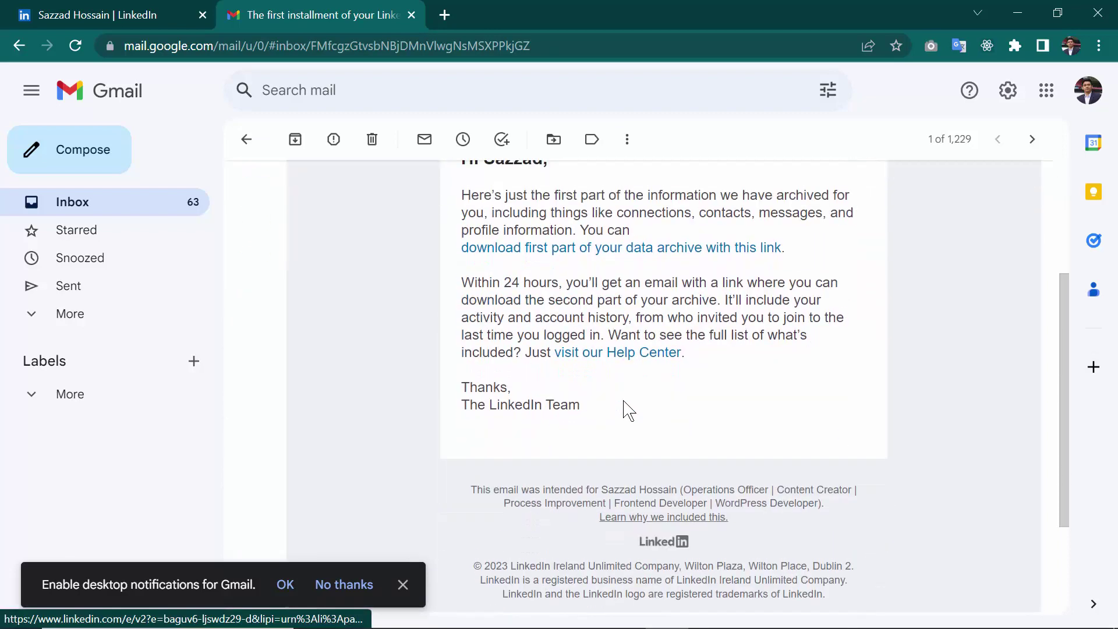
scroll(624, 404, "up", 2)
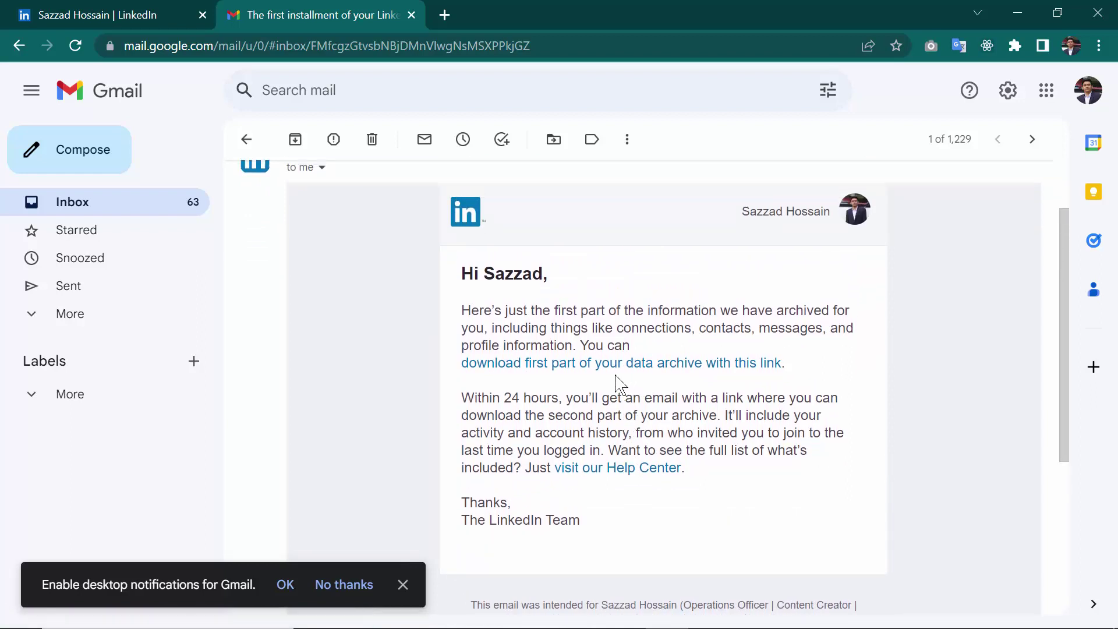
Step: Follow the email link and download Basic_LinkedInDataExport_07-07-2023.zip, then view its download options
left_click(532, 369)
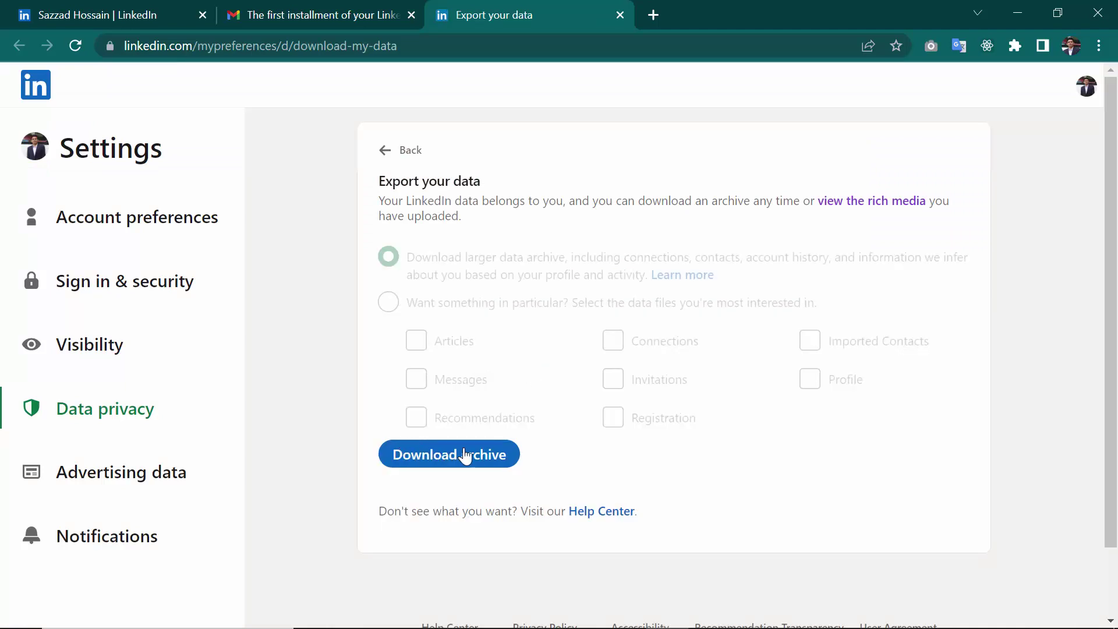
left_click(483, 457)
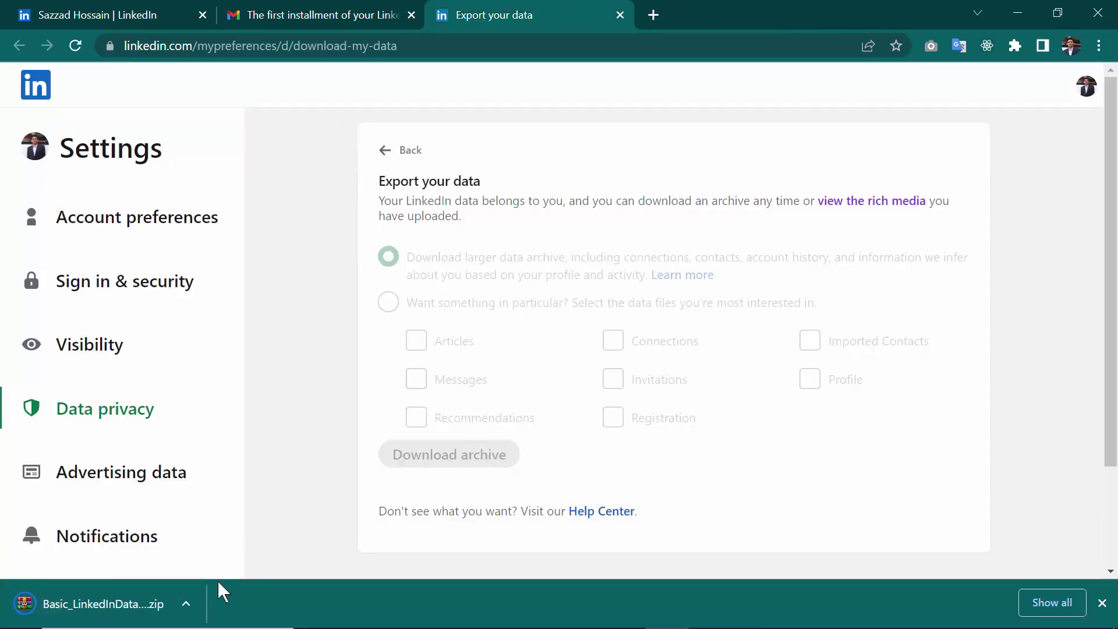
left_click(192, 606)
left_click(294, 544)
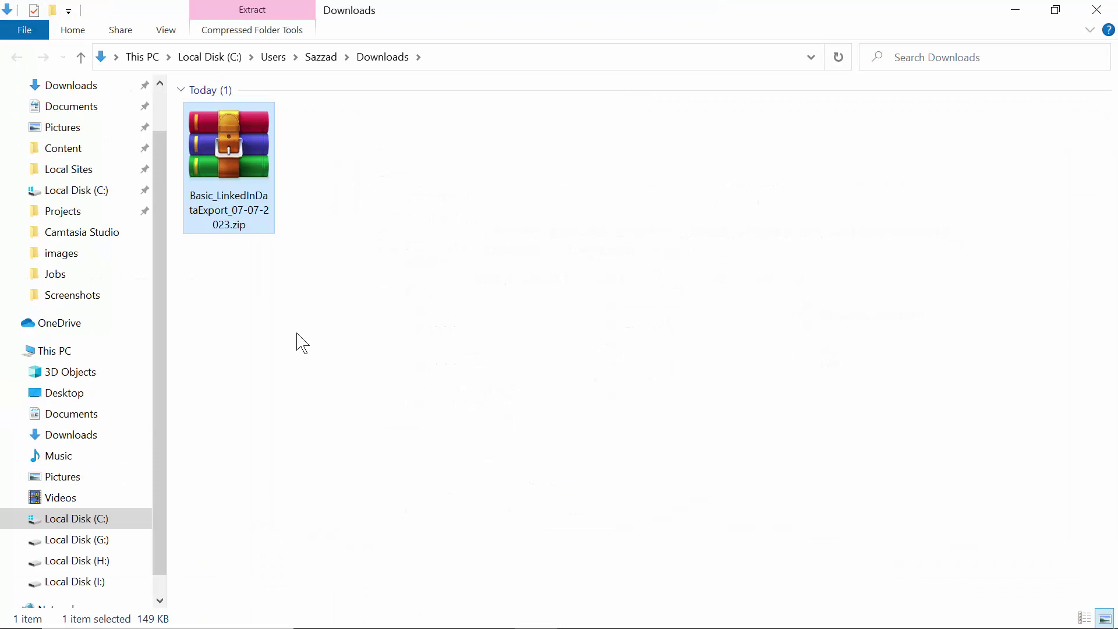
left_click(257, 307)
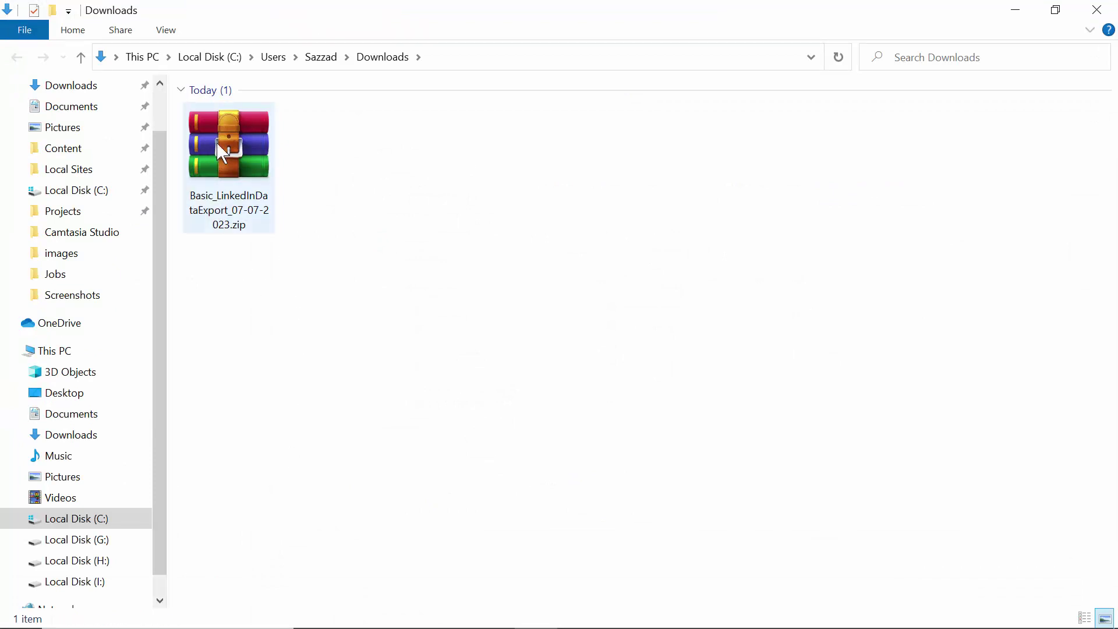
Step: Close the Downloads folder and load kickresume.com/dashboard/resumes in the Gmail tab
left_click(1096, 9)
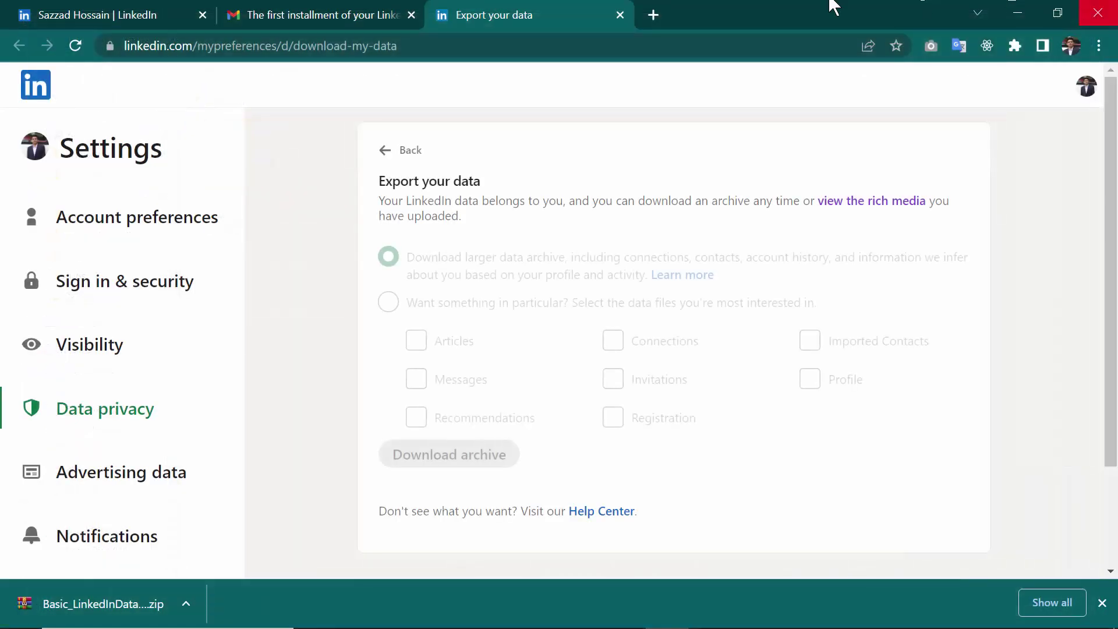
left_click(308, 8)
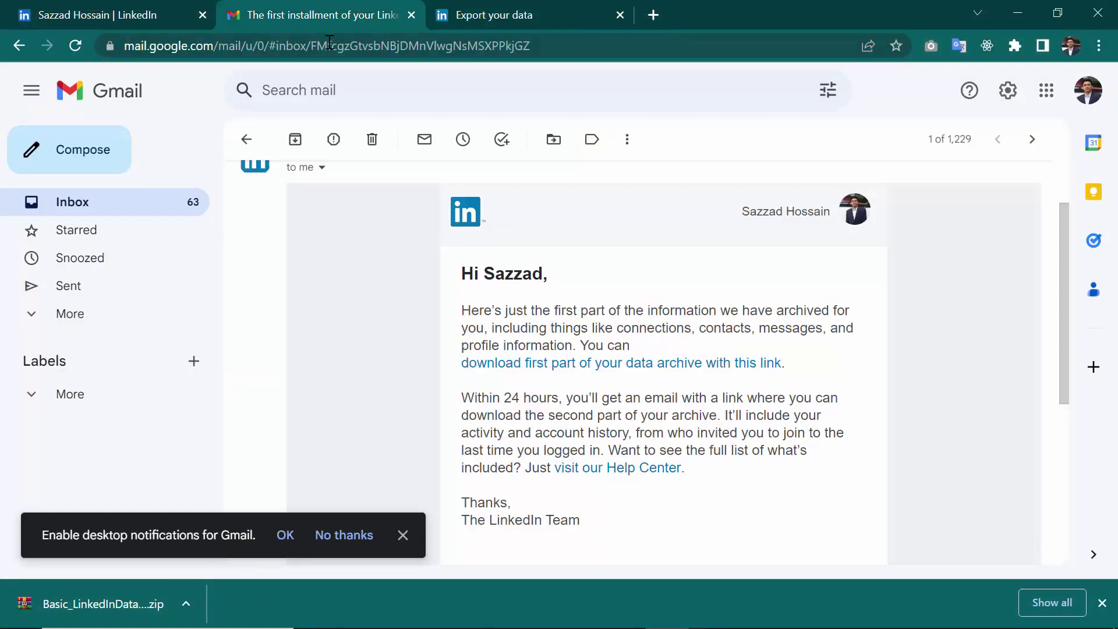
left_click(329, 45)
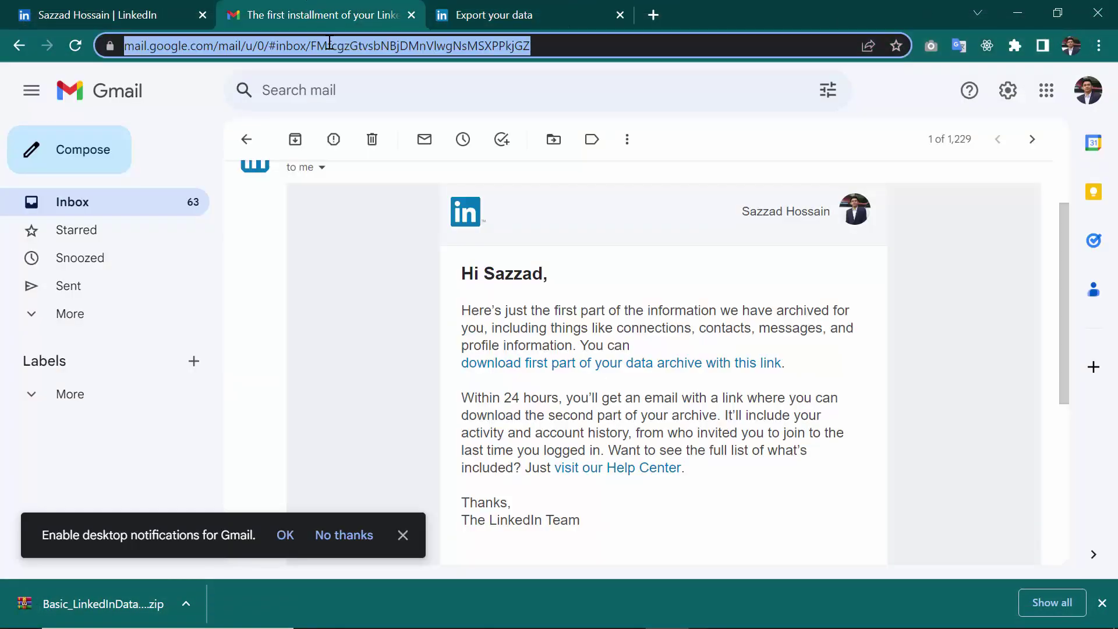
type("ki")
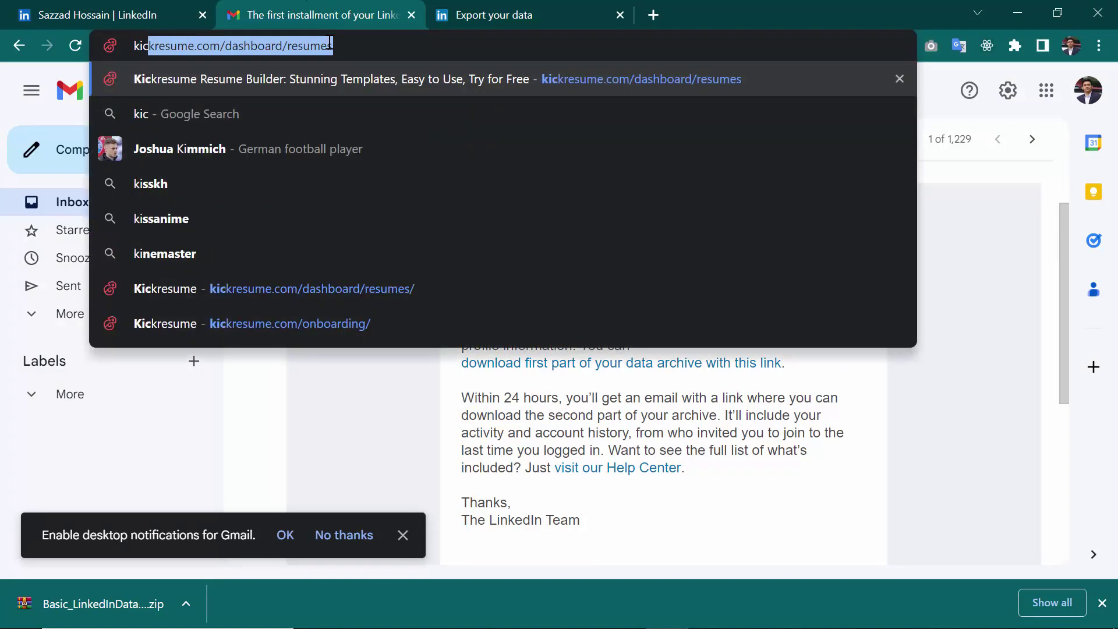
type("ck")
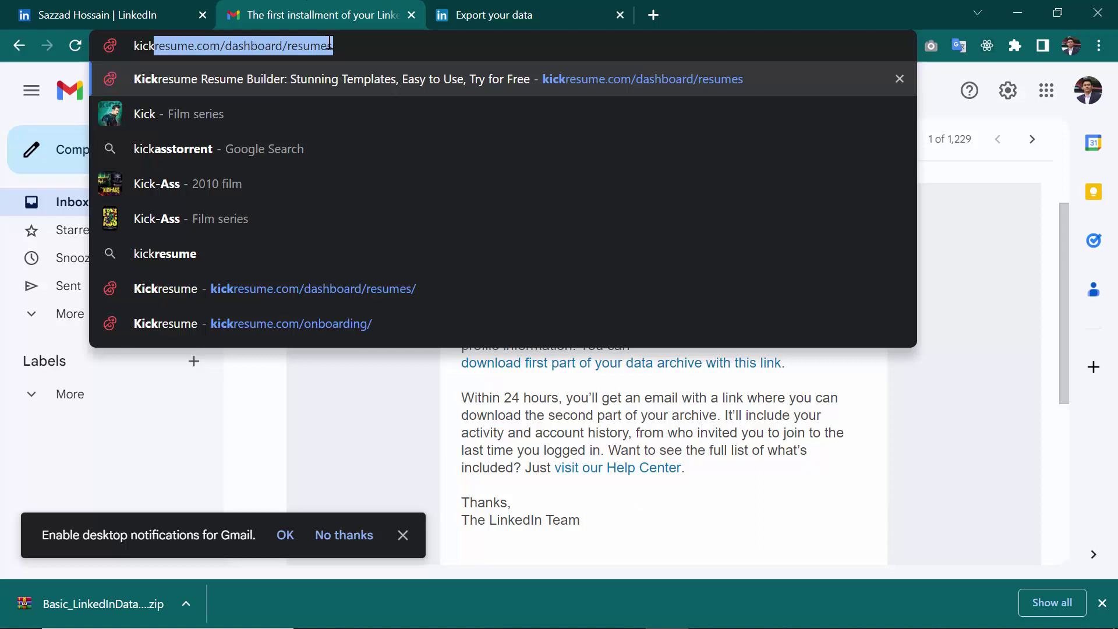
key("Return")
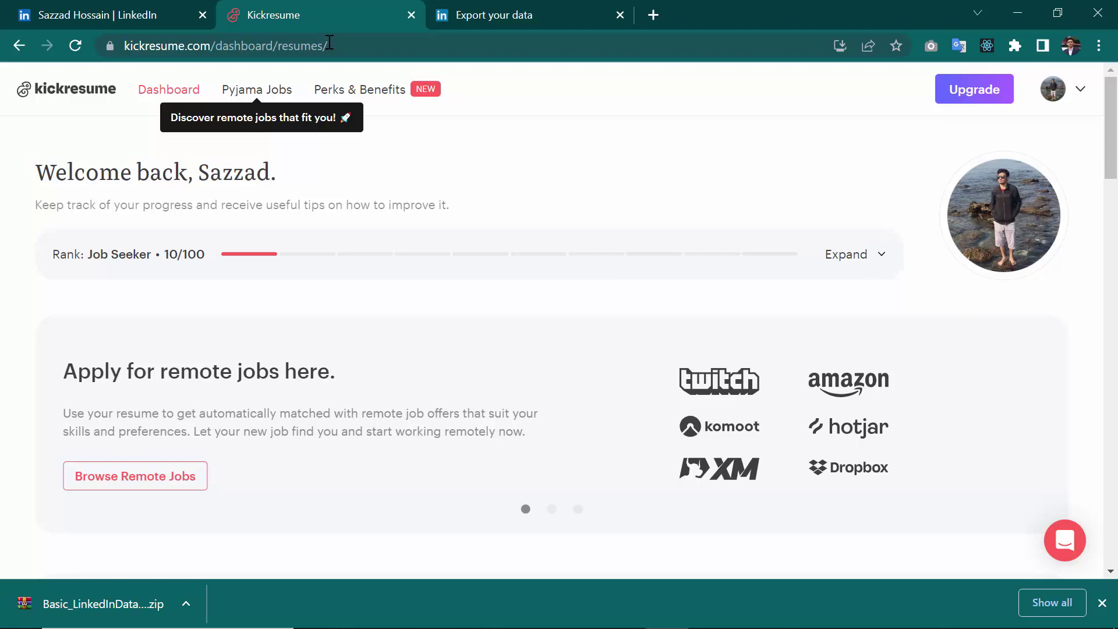
Step: Dismiss Chrome's download bar and scroll down to Your Documents with its two resume cards
left_click(1103, 604)
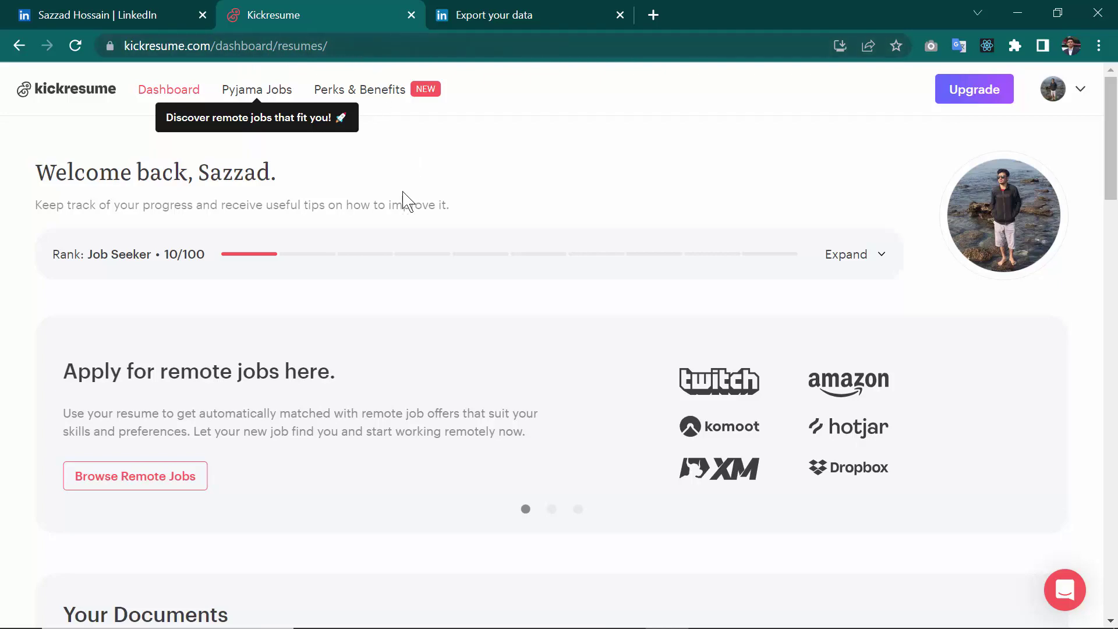
scroll(402, 207, "down", 6)
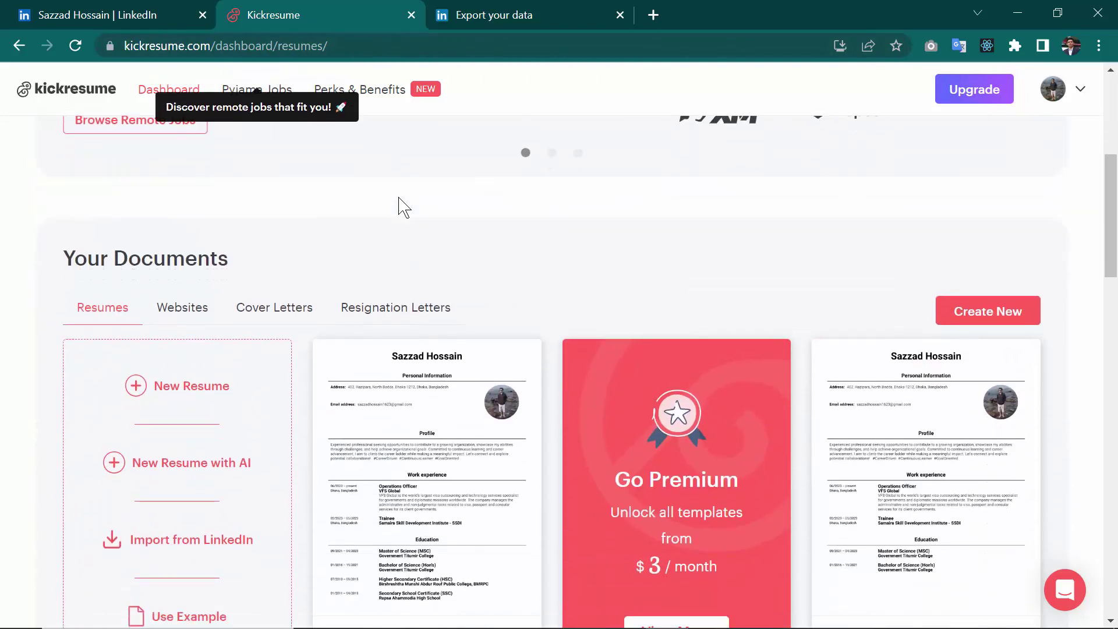
scroll(402, 207, "down", 2)
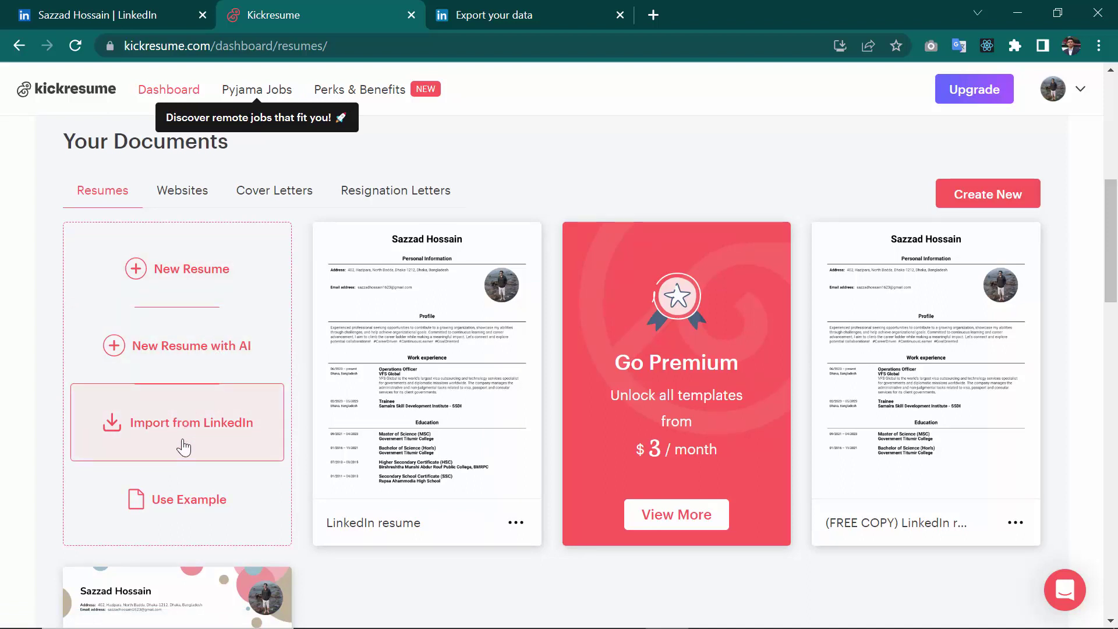
Step: Import from LinkedIn using Basic_LinkedInDataExport_07-07-2023.zip from the Downloads folder
left_click(230, 428)
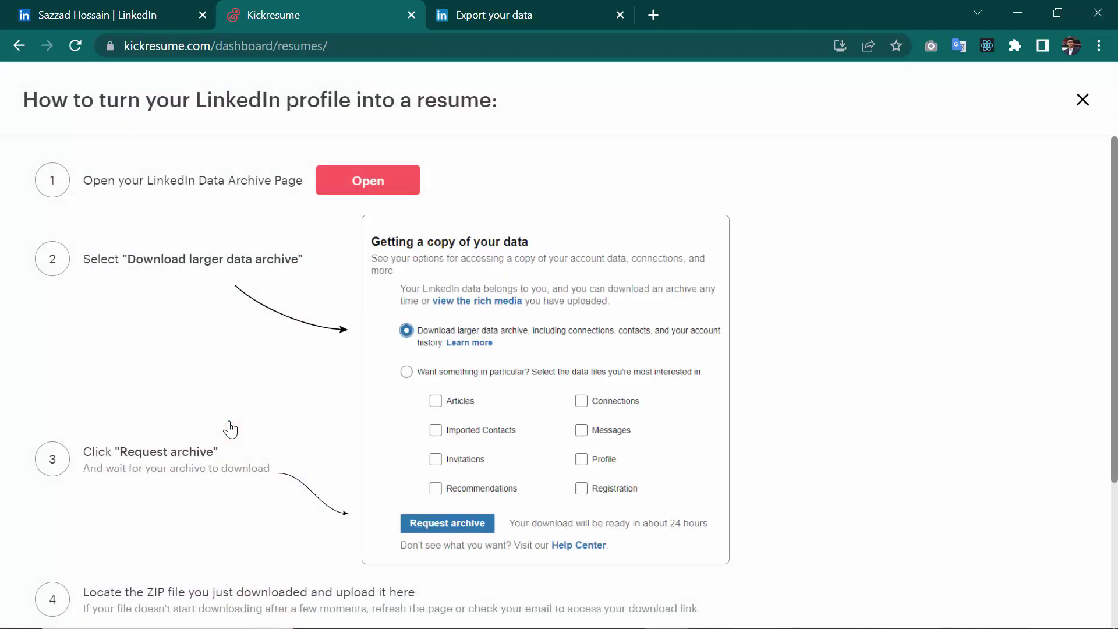
scroll(340, 353, "down", 3)
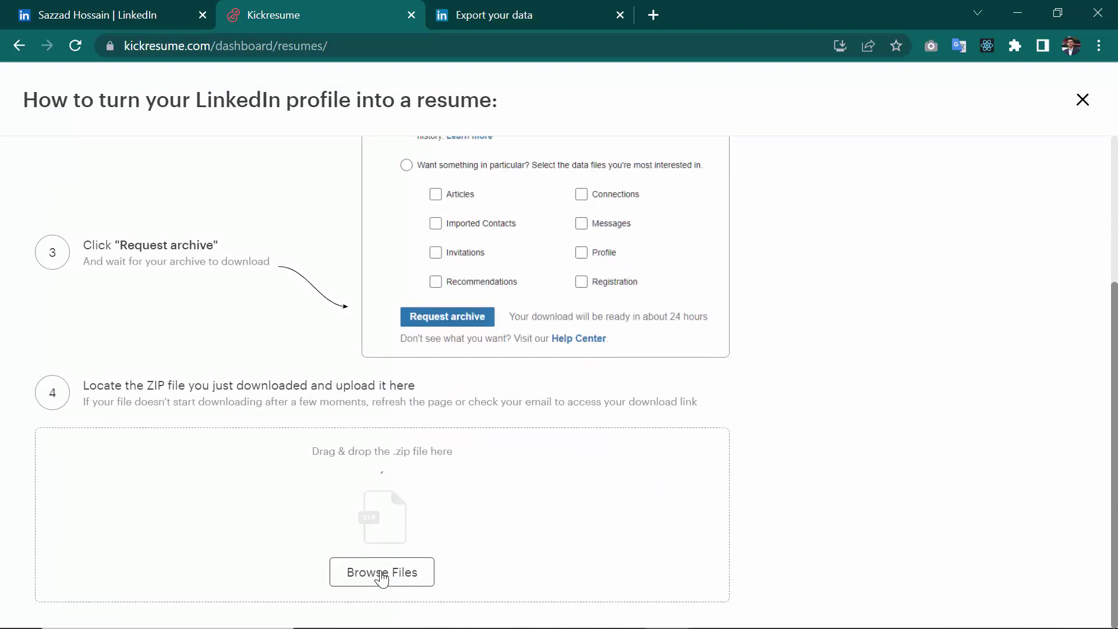
left_click(381, 574)
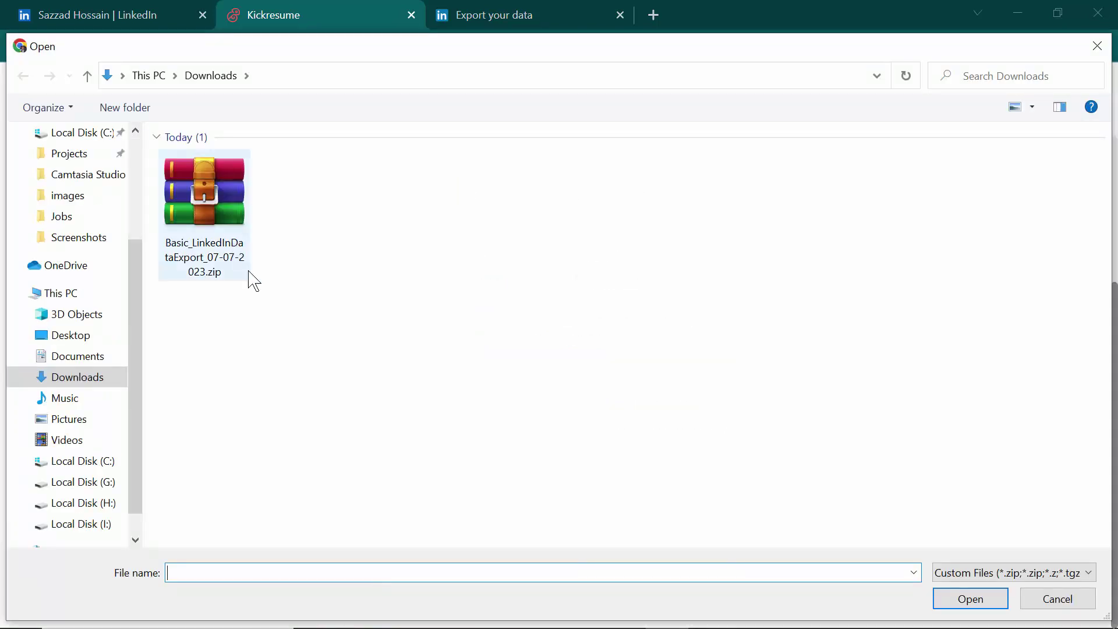
left_click(224, 245)
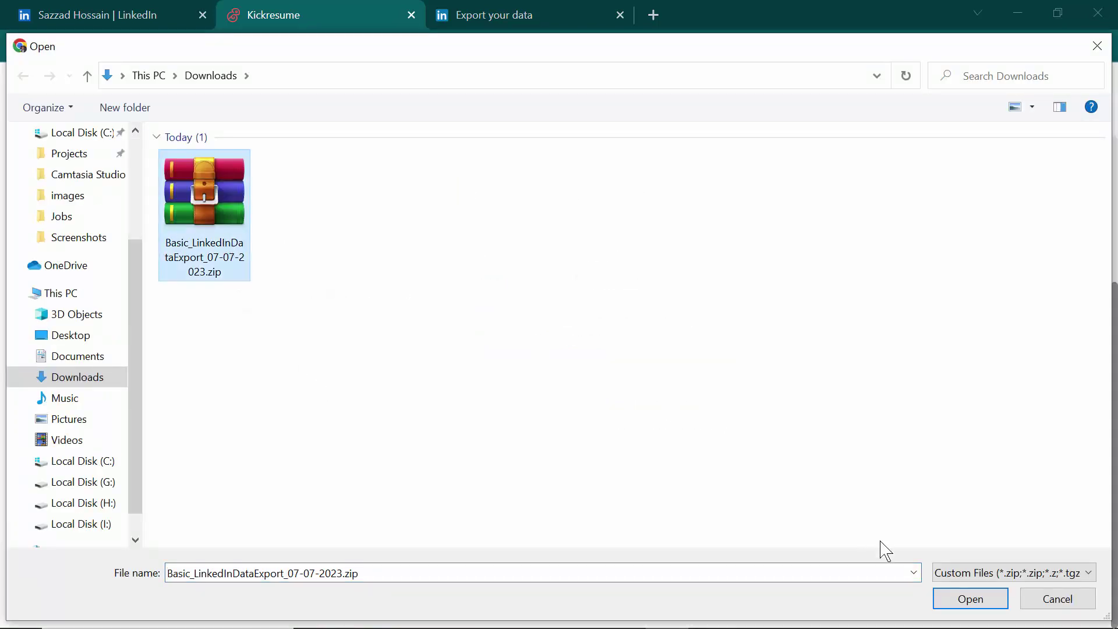
left_click(959, 600)
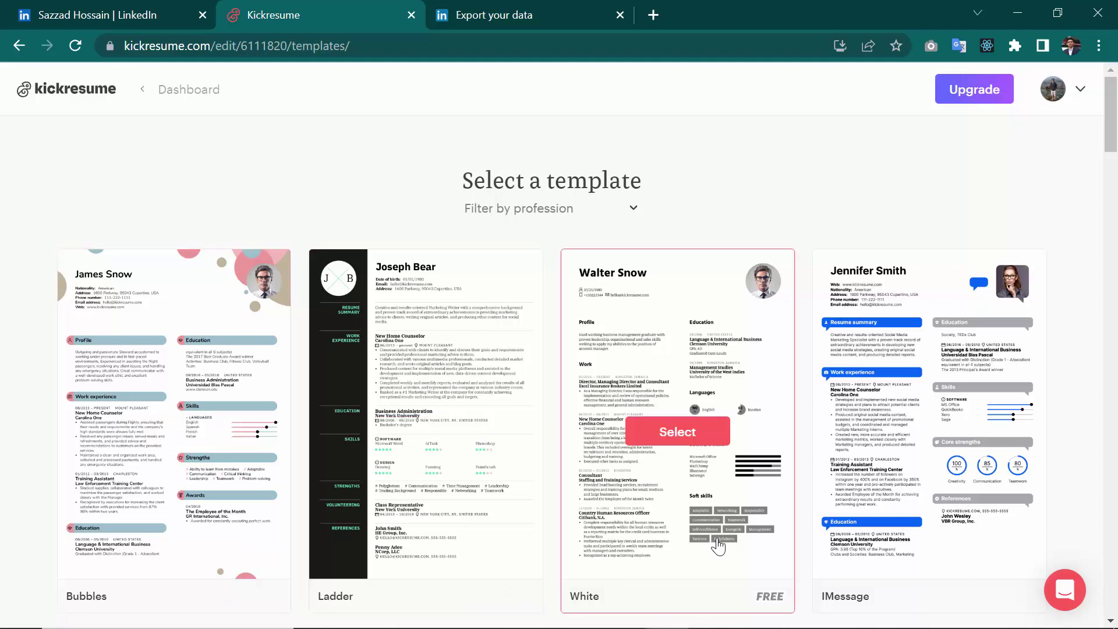
Step: Browse the template grid and pick the free White template for the imported resume
scroll(708, 463, "down", 8)
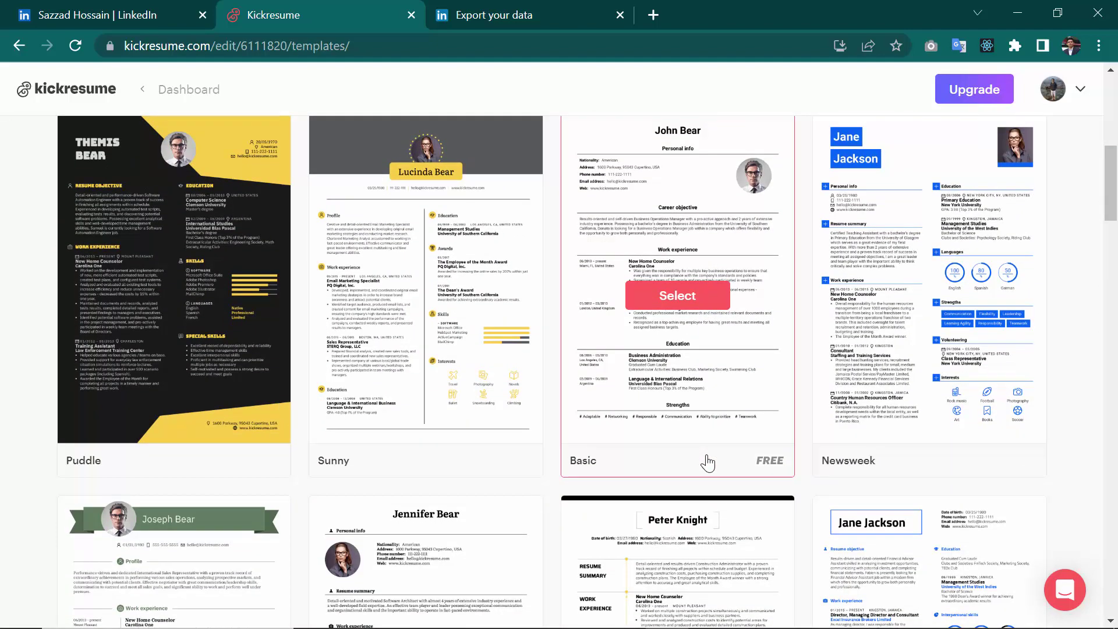
scroll(651, 491, "down", 5)
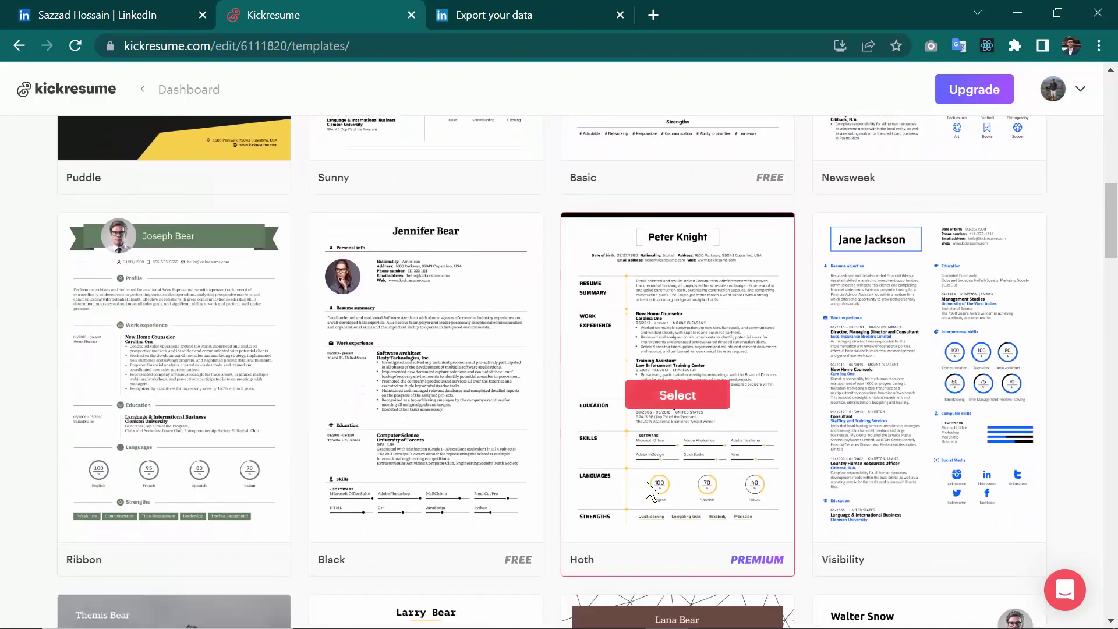
scroll(645, 489, "down", 3)
scroll(429, 300, "up", 4)
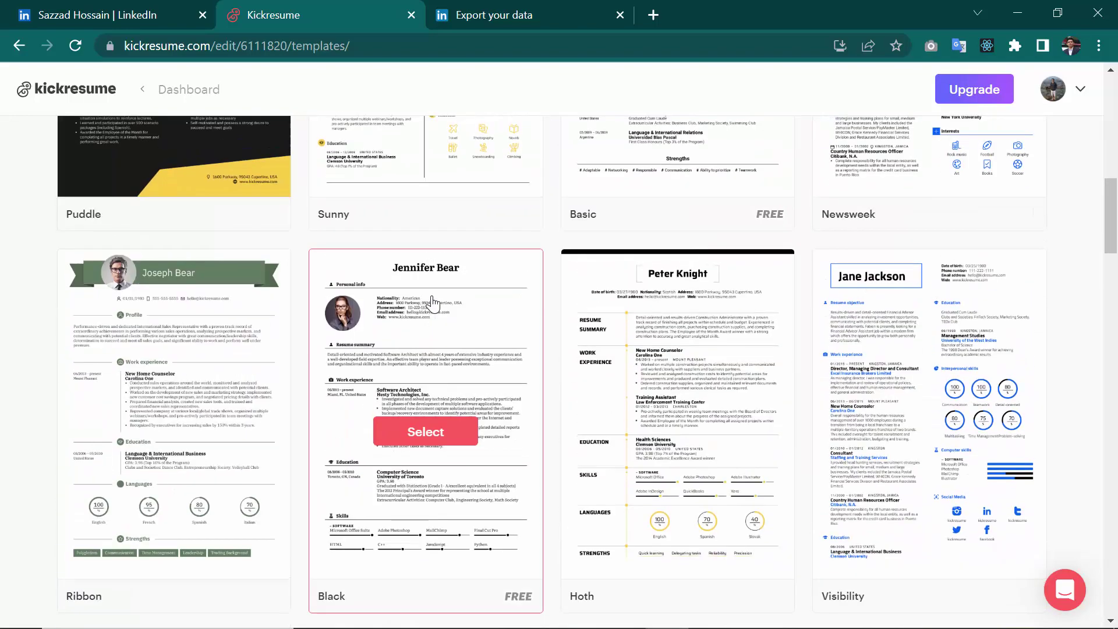
scroll(432, 302, "down", 6)
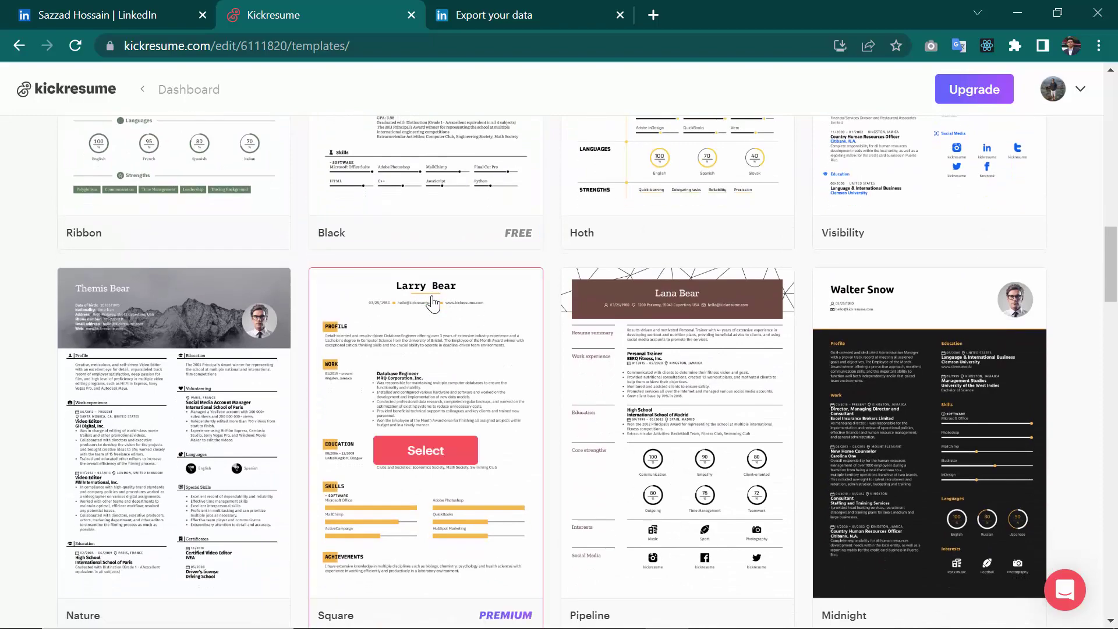
scroll(431, 302, "down", 9)
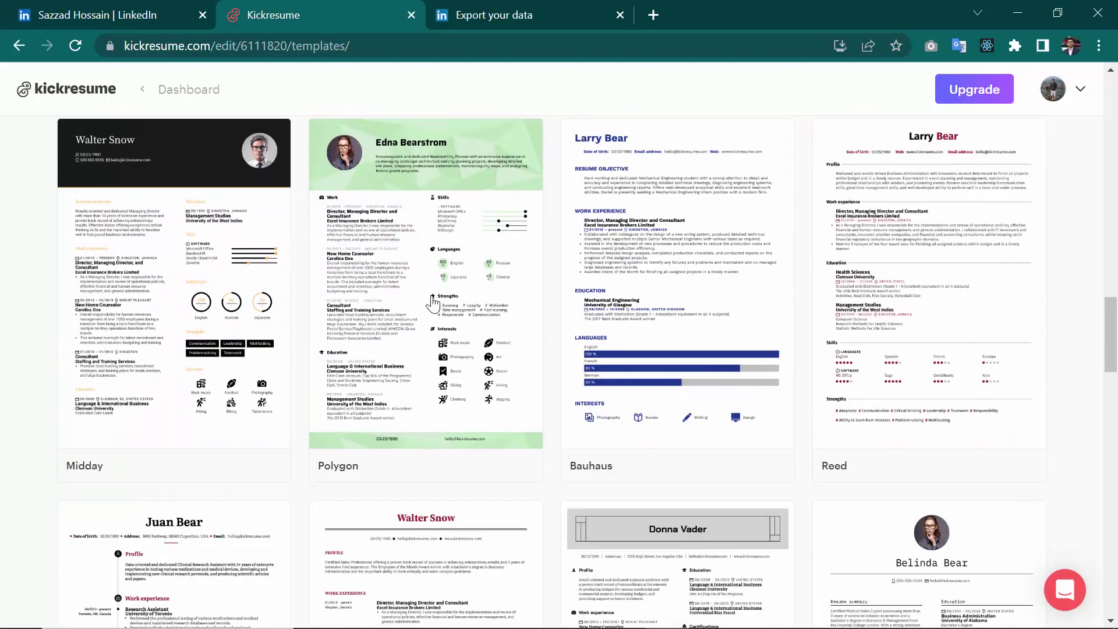
scroll(944, 434, "down", 4)
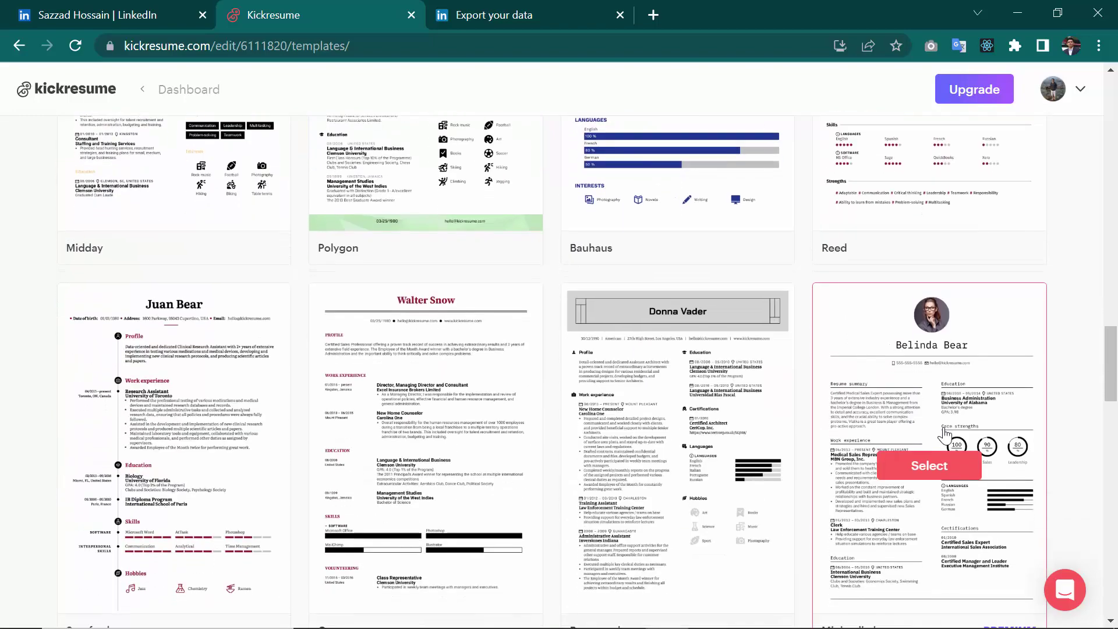
scroll(691, 444, "down", 3)
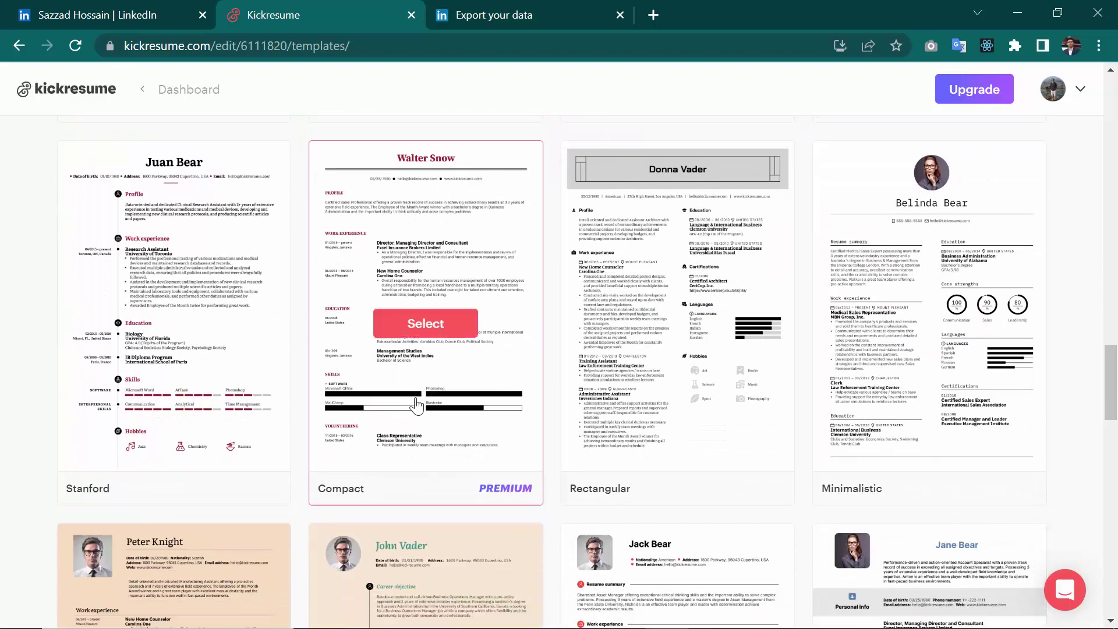
scroll(416, 404, "down", 6)
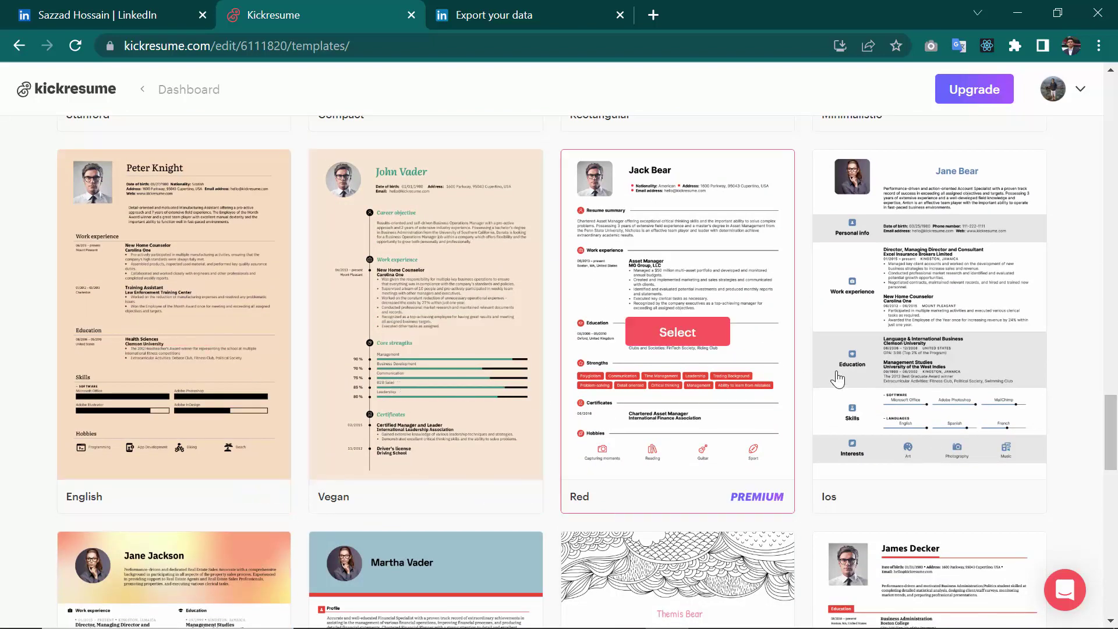
scroll(837, 379, "down", 8)
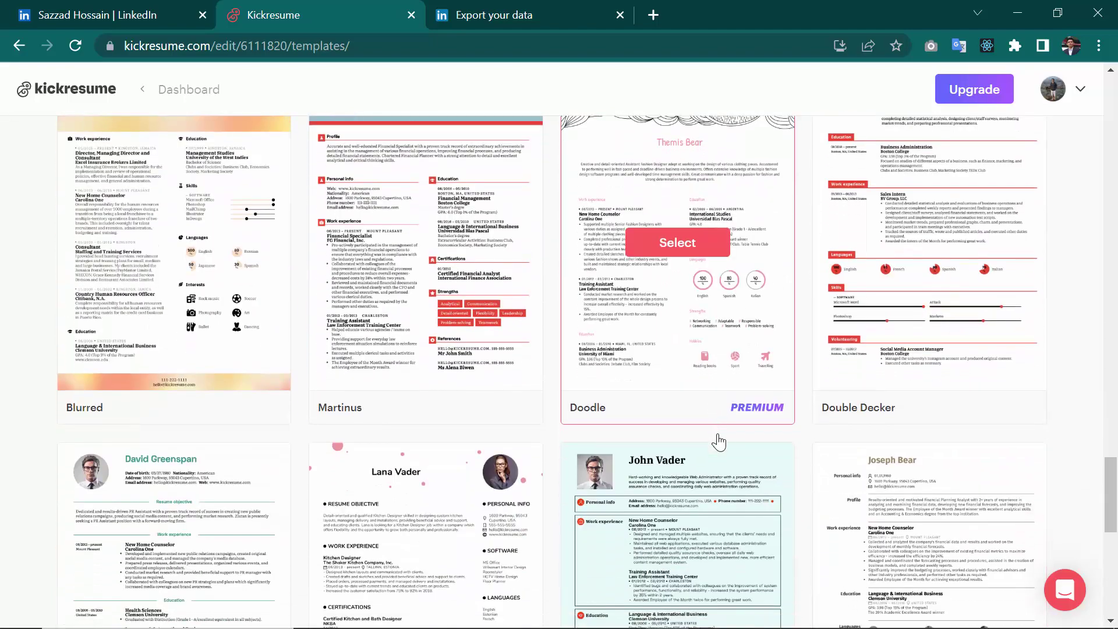
scroll(719, 443, "down", 1)
scroll(720, 443, "down", 5)
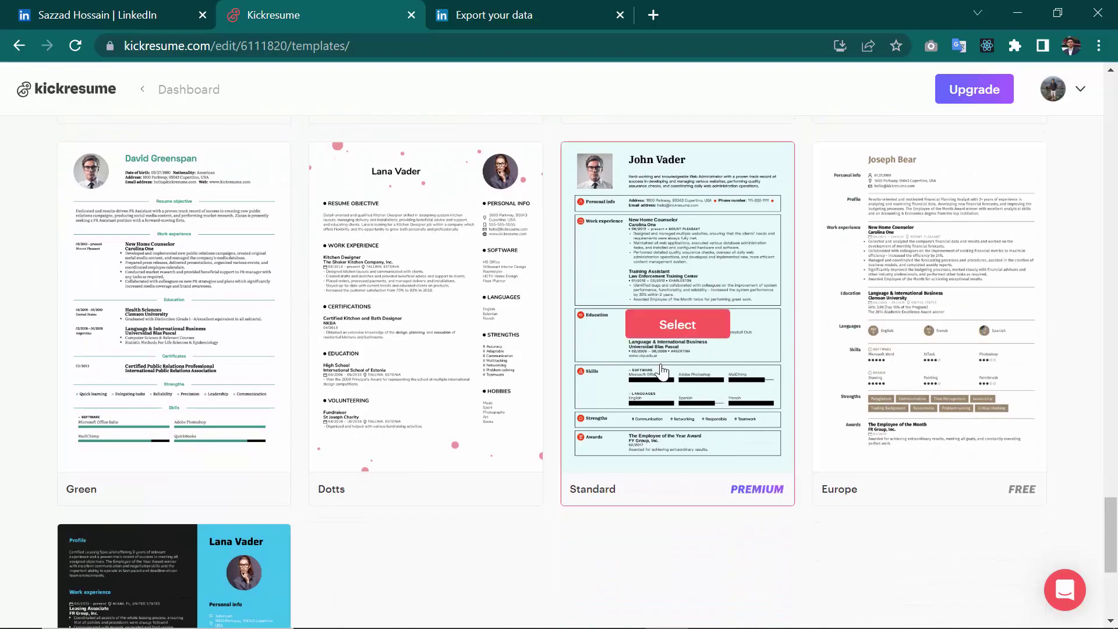
scroll(501, 478, "down", 5)
scroll(500, 477, "up", 4)
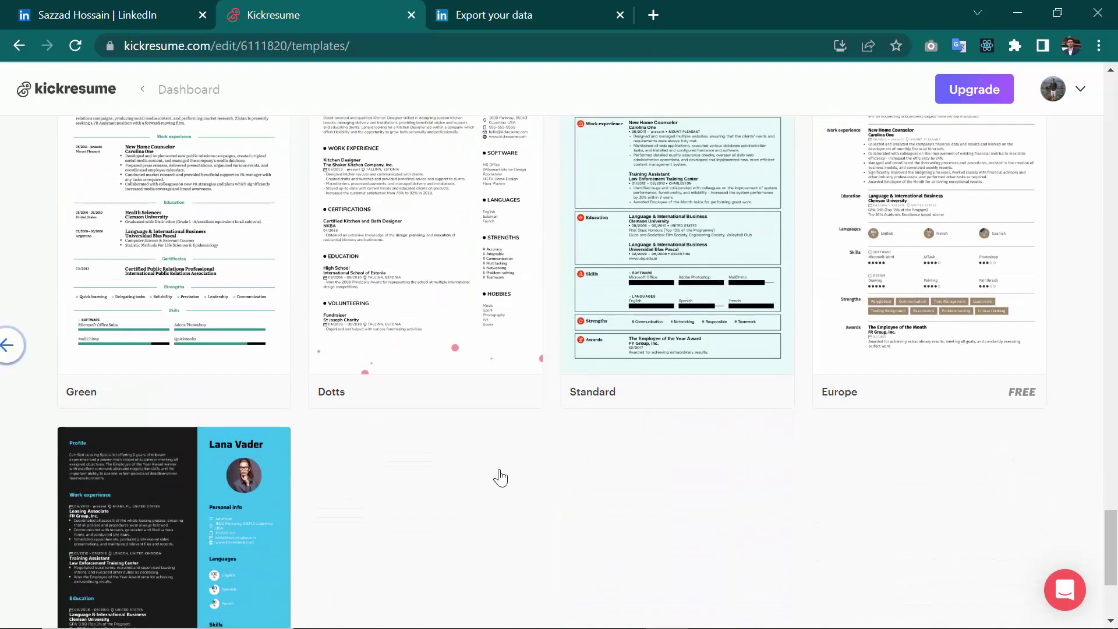
scroll(803, 466, "up", 20)
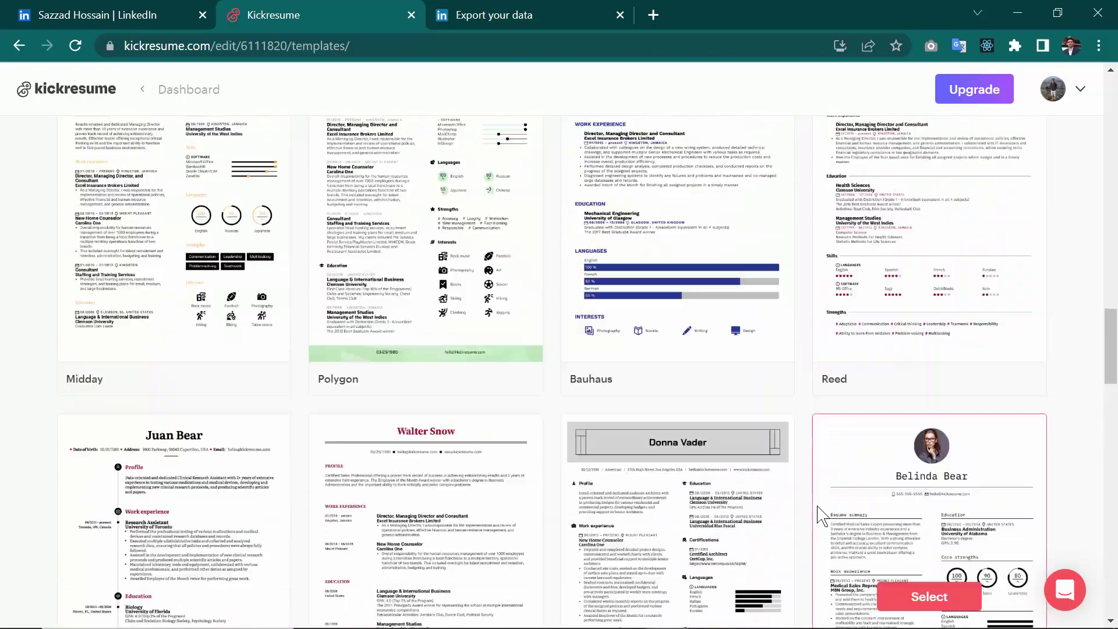
scroll(816, 517, "down", 3)
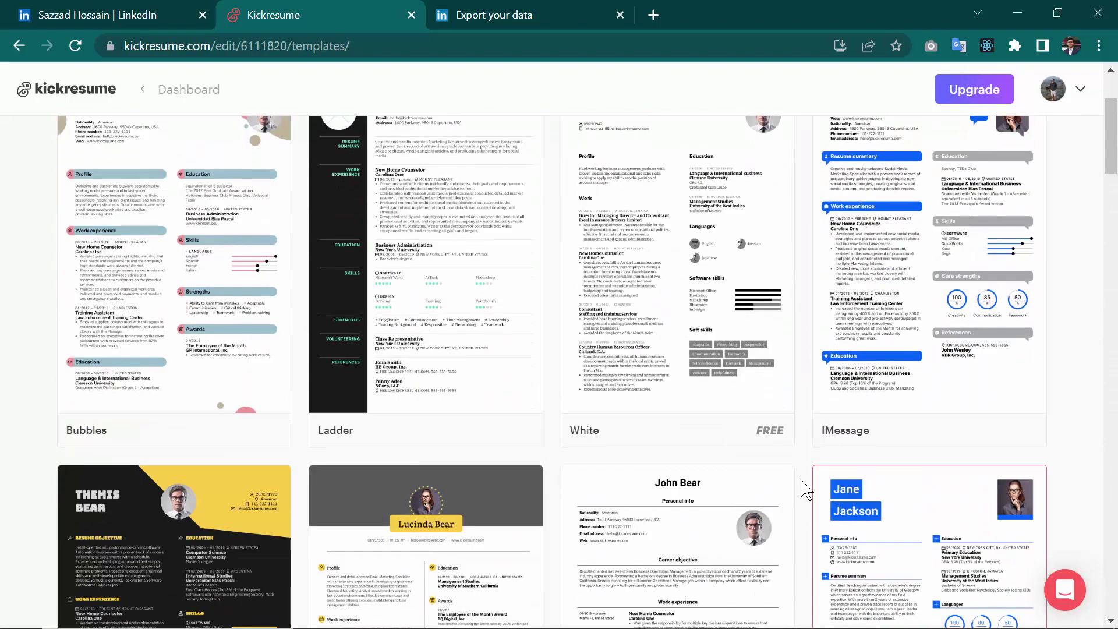
scroll(739, 335, "down", 4)
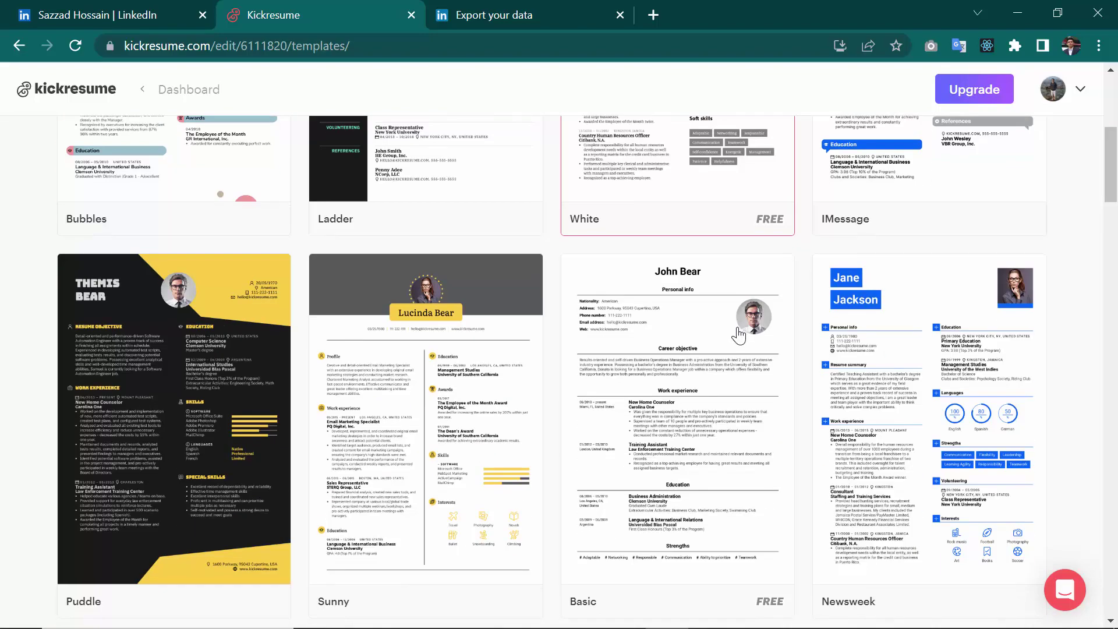
scroll(708, 357, "up", 7)
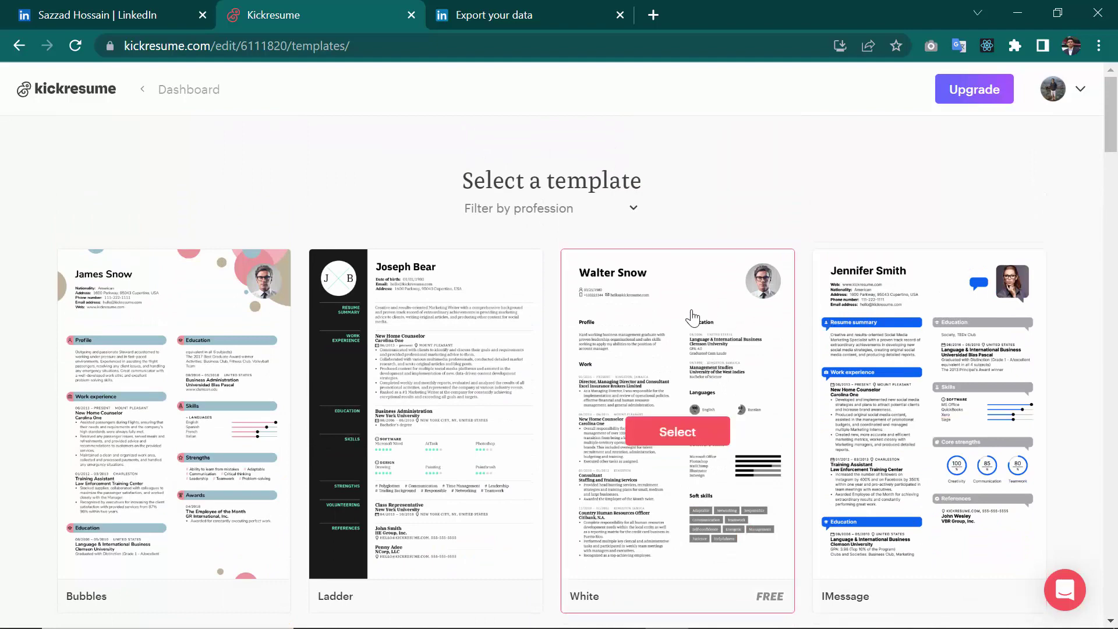
left_click(680, 443)
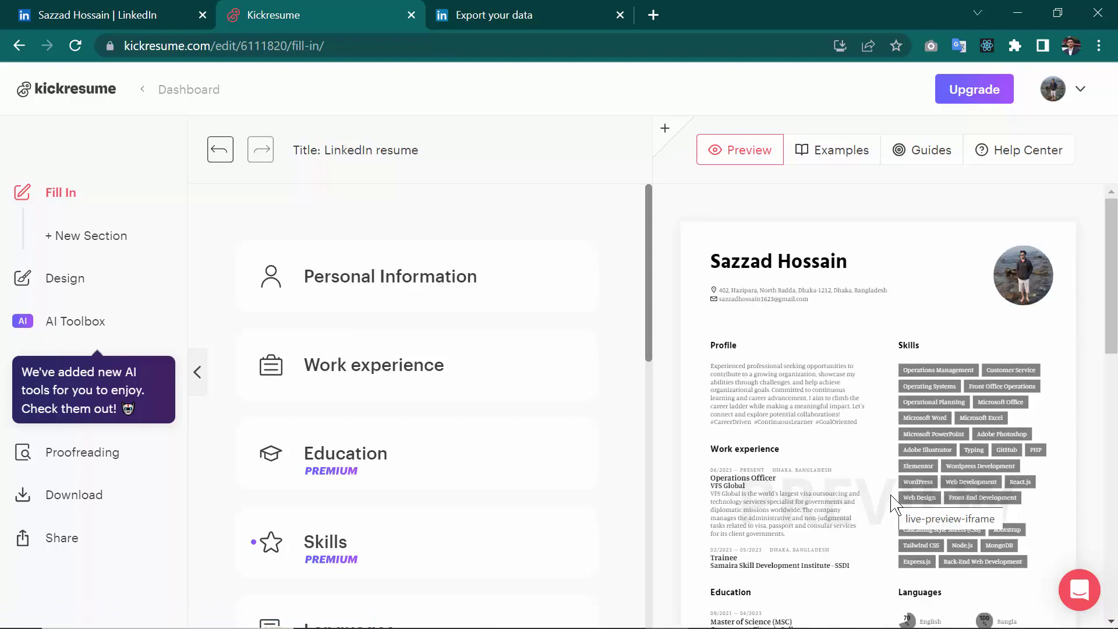
scroll(891, 501, "down", 5)
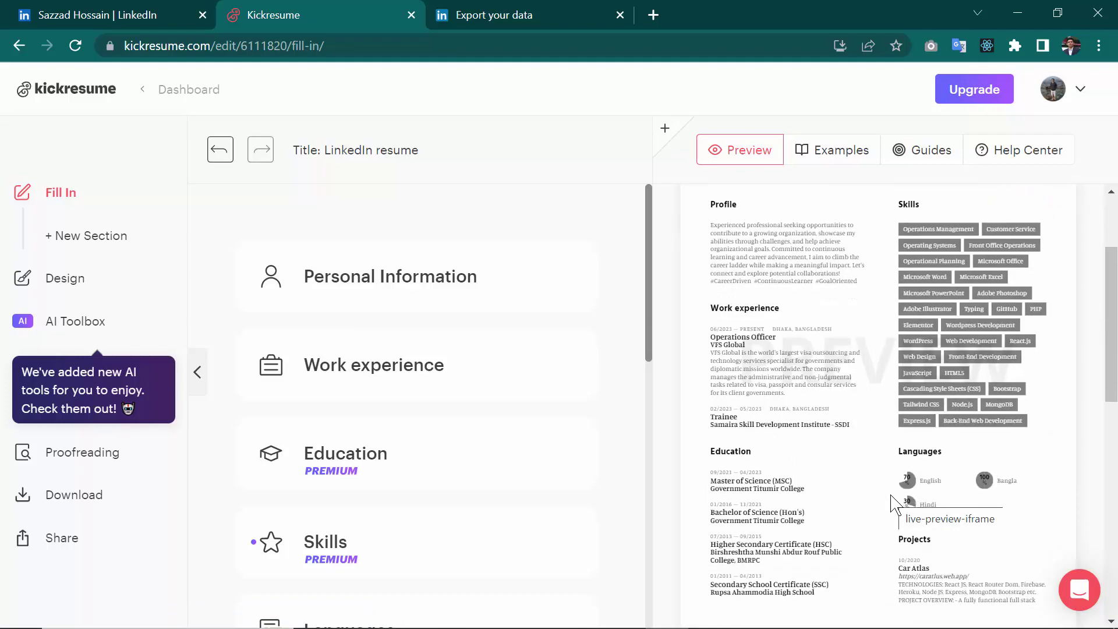
scroll(891, 501, "down", 5)
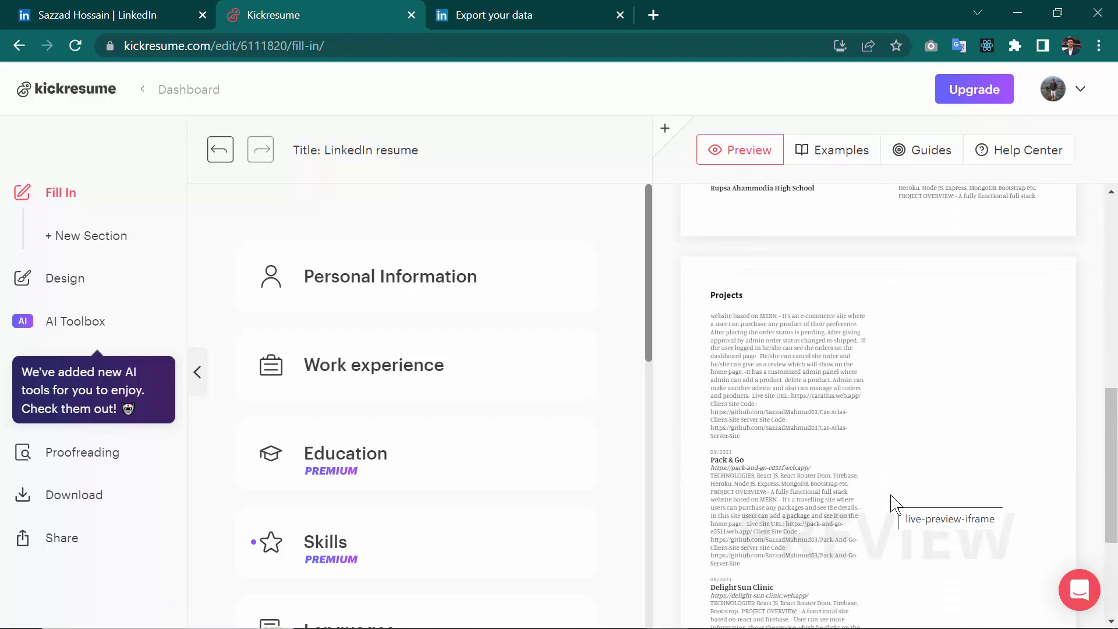
scroll(895, 504, "up", 5)
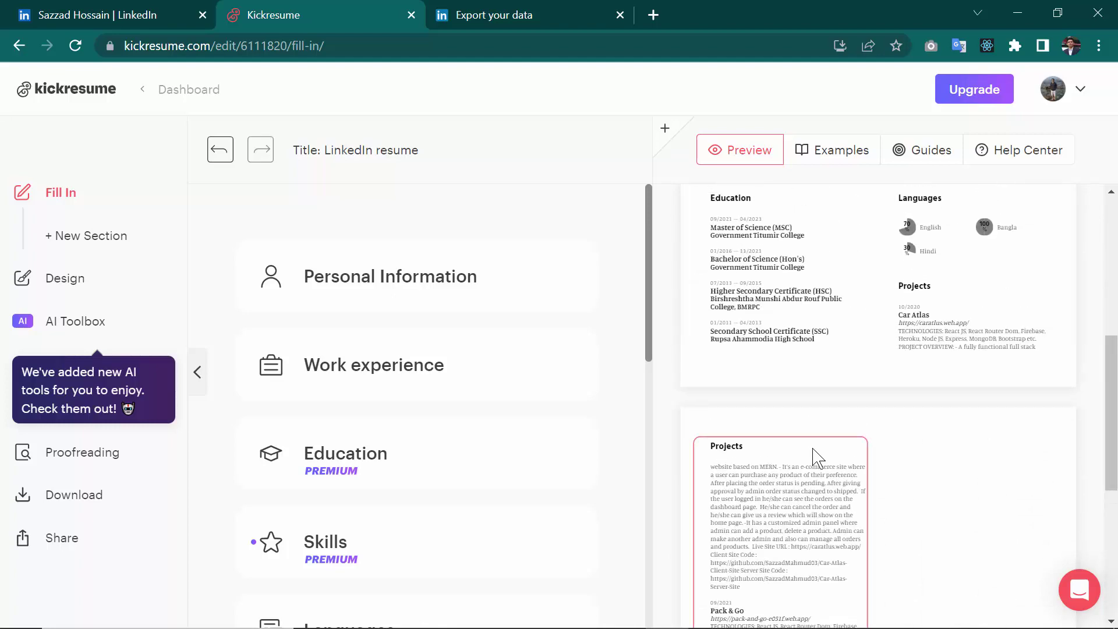
right_click(817, 479)
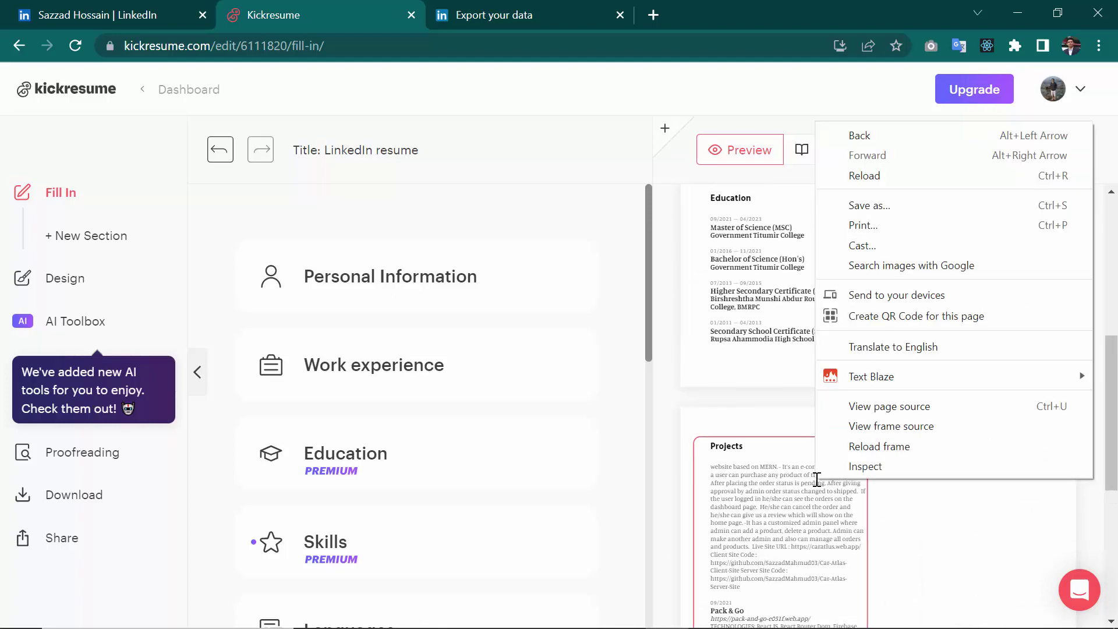
Step: Delete the Car Atlas and Pack & Go project entries from the resume
left_click(817, 488)
left_click(816, 484)
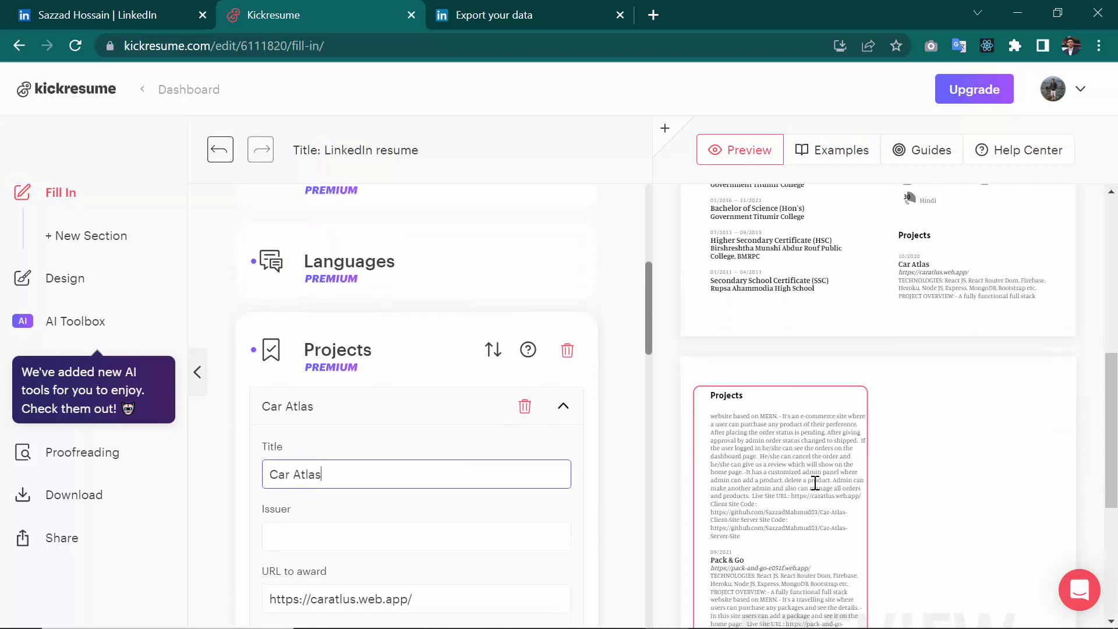
left_click(523, 406)
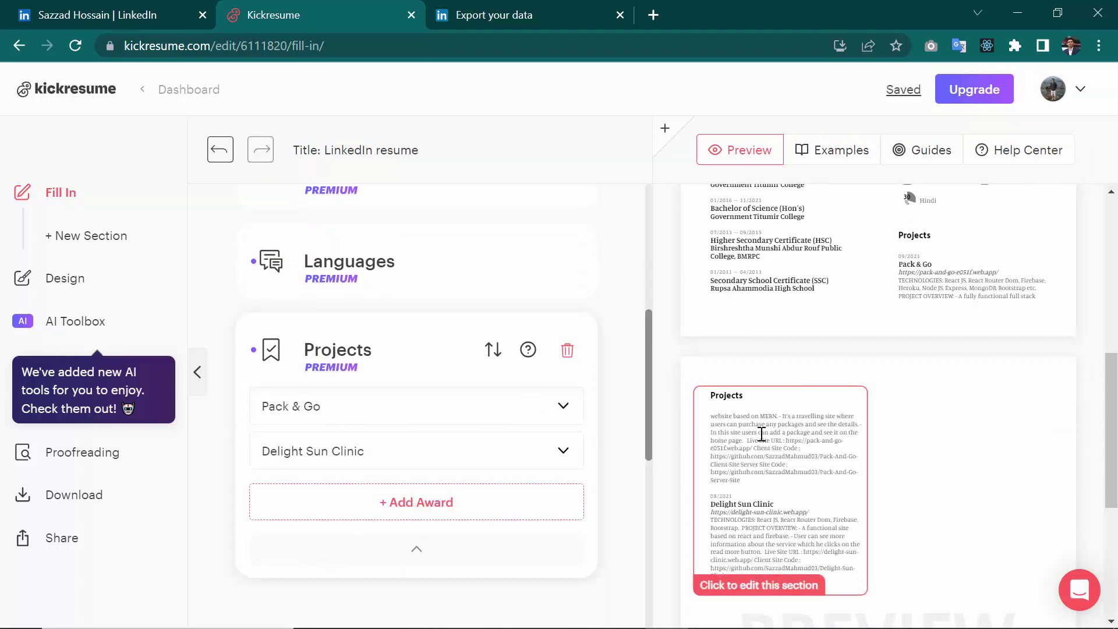
left_click(762, 434)
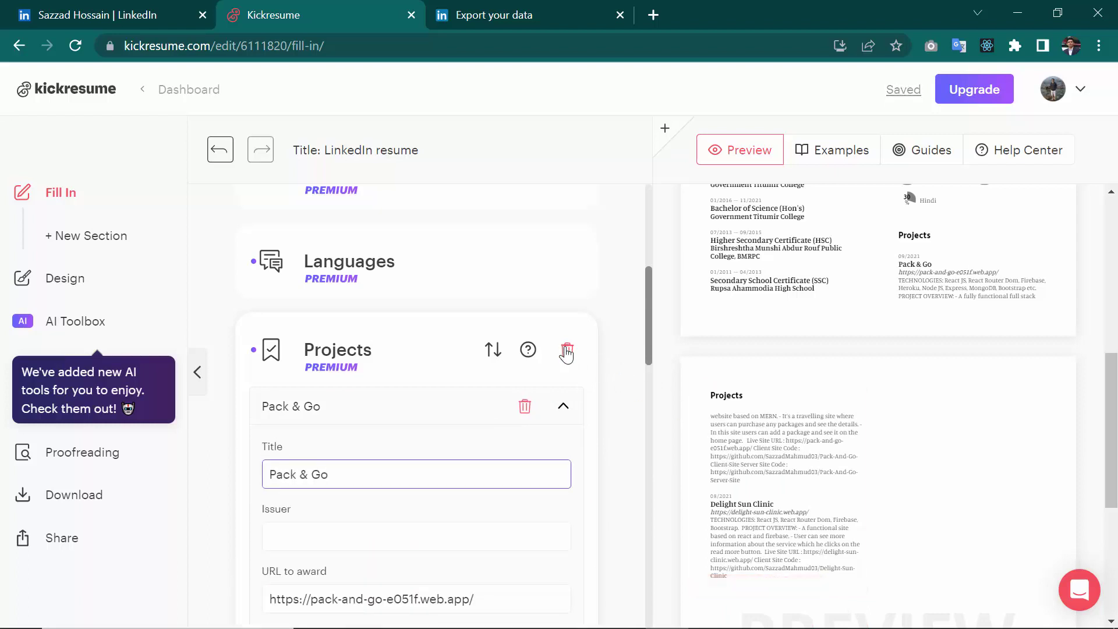
left_click(524, 406)
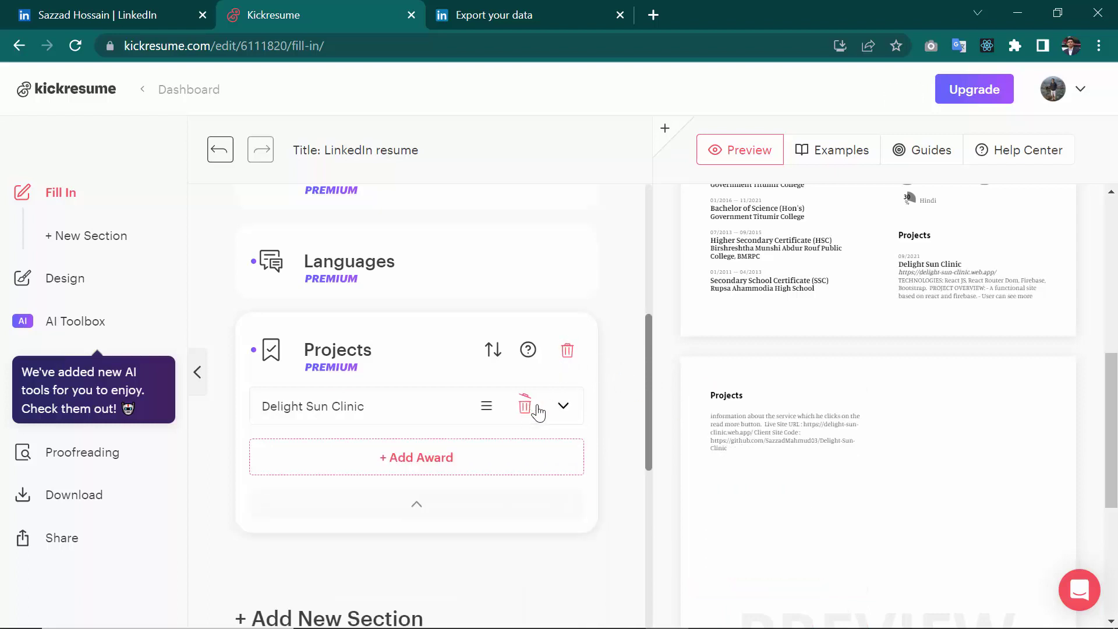
Step: Remove the whole Projects section and confirm the deletion
left_click(703, 414)
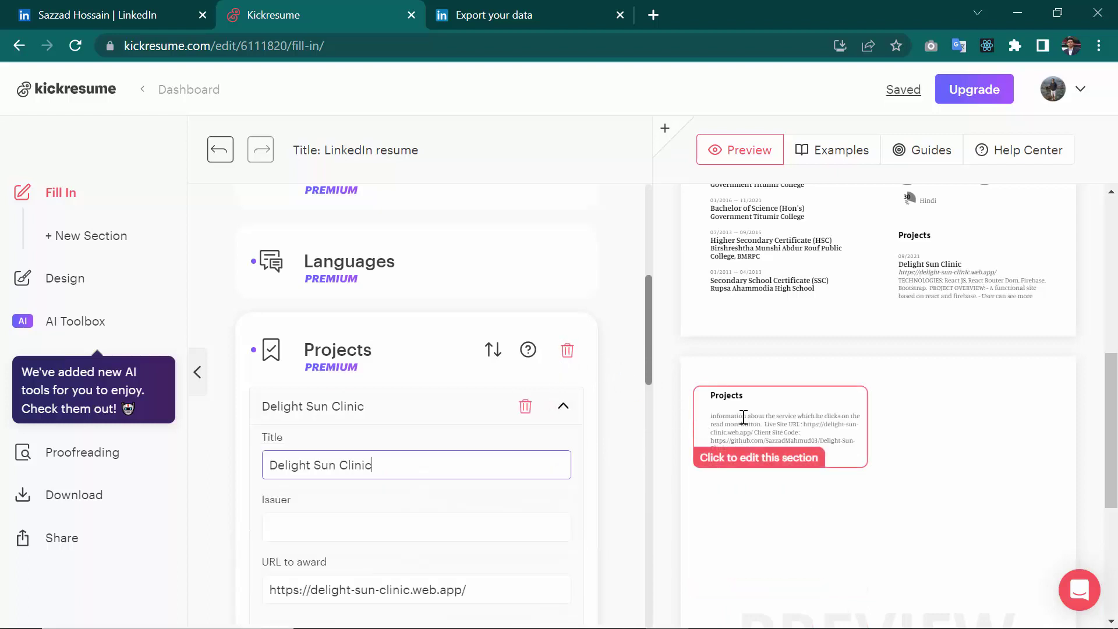
left_click(568, 350)
left_click(651, 383)
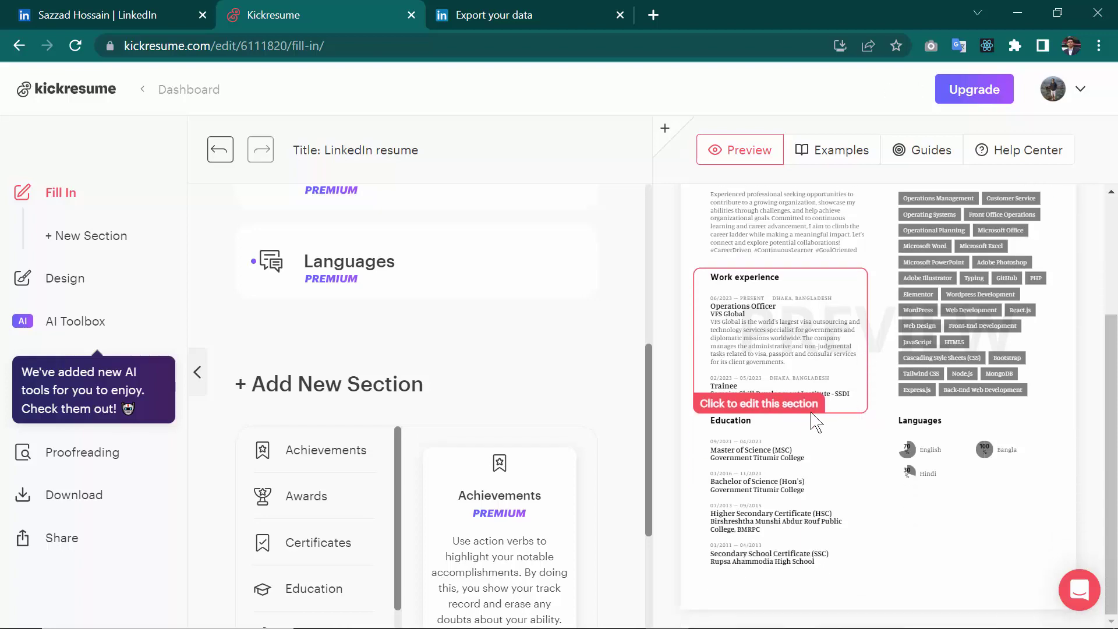
Step: Review the trimmed resume, then choose Download in PDF from the sidebar's Download options
scroll(891, 489, "up", 3)
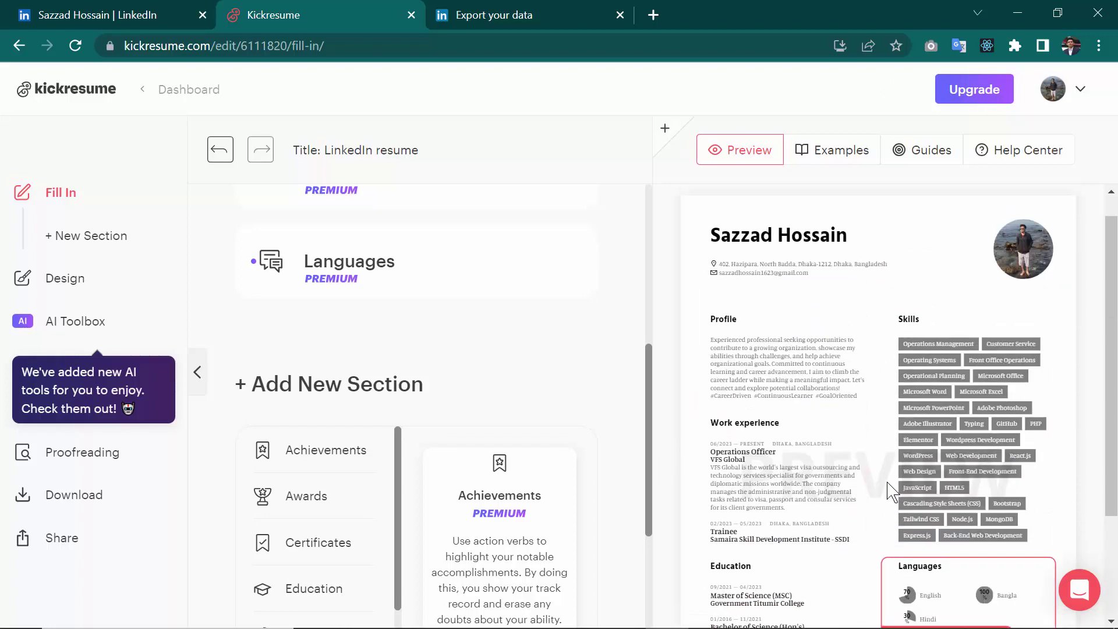
scroll(759, 483, "down", 2)
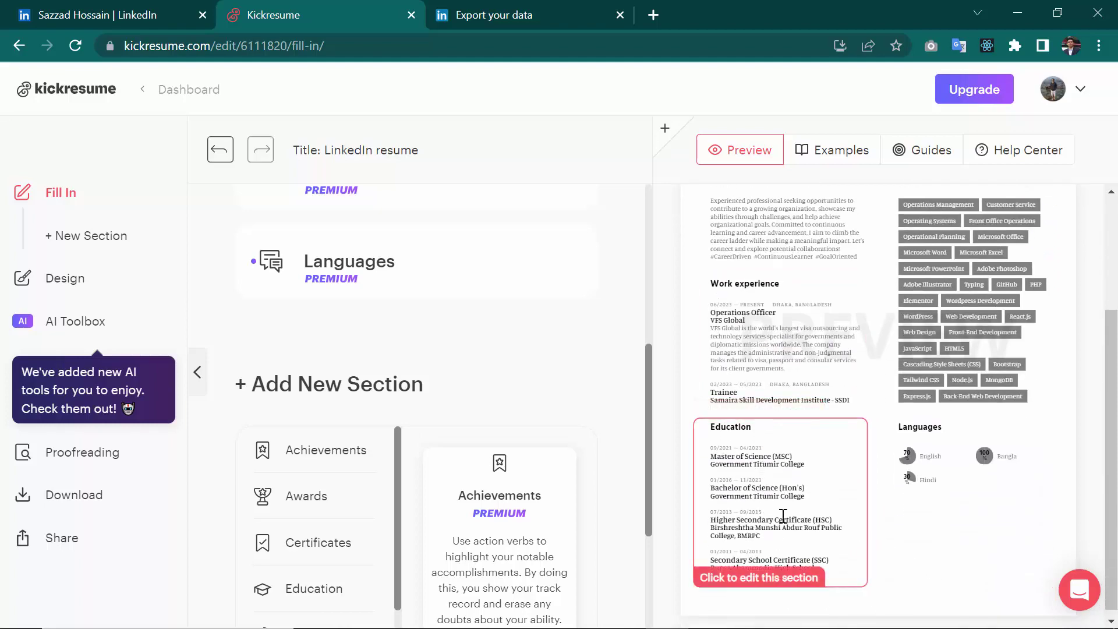
scroll(949, 524, "up", 2)
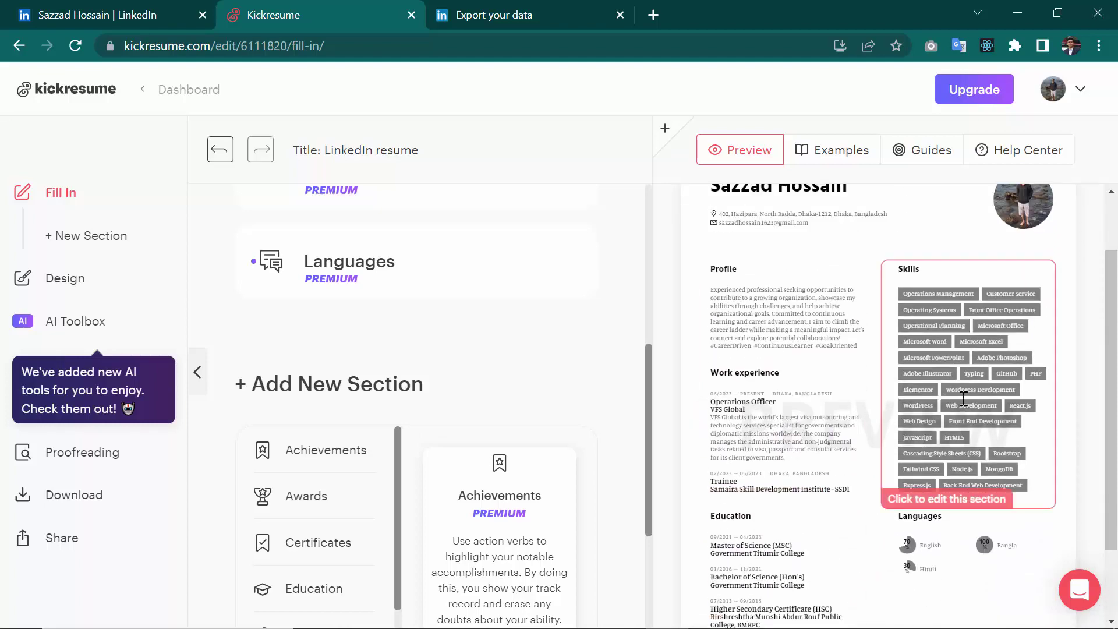
scroll(938, 524, "down", 2)
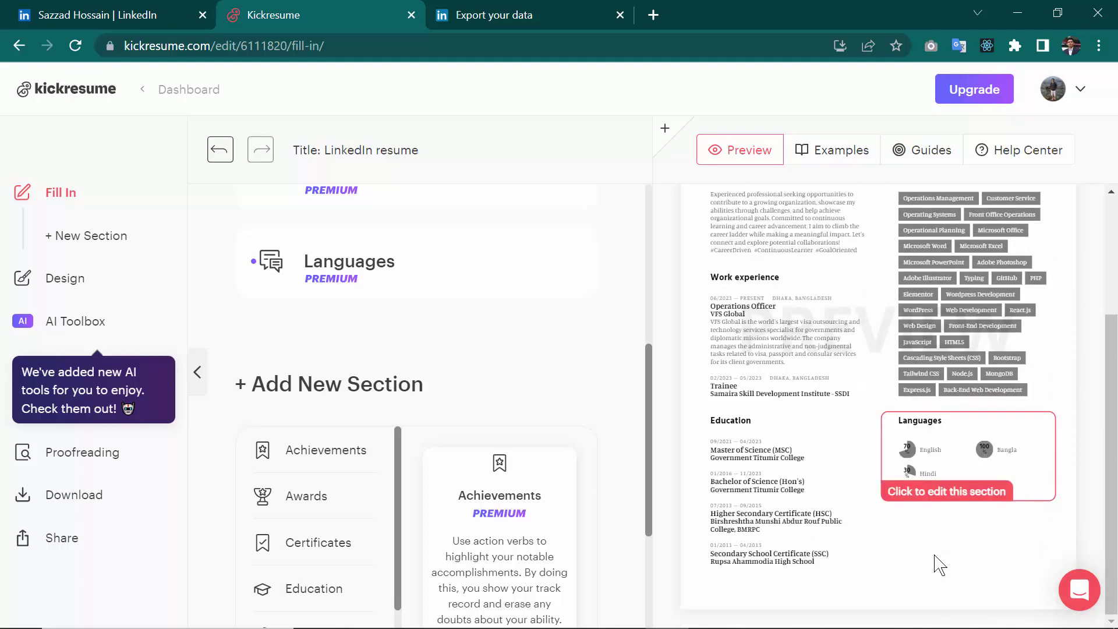
scroll(891, 466, "up", 4)
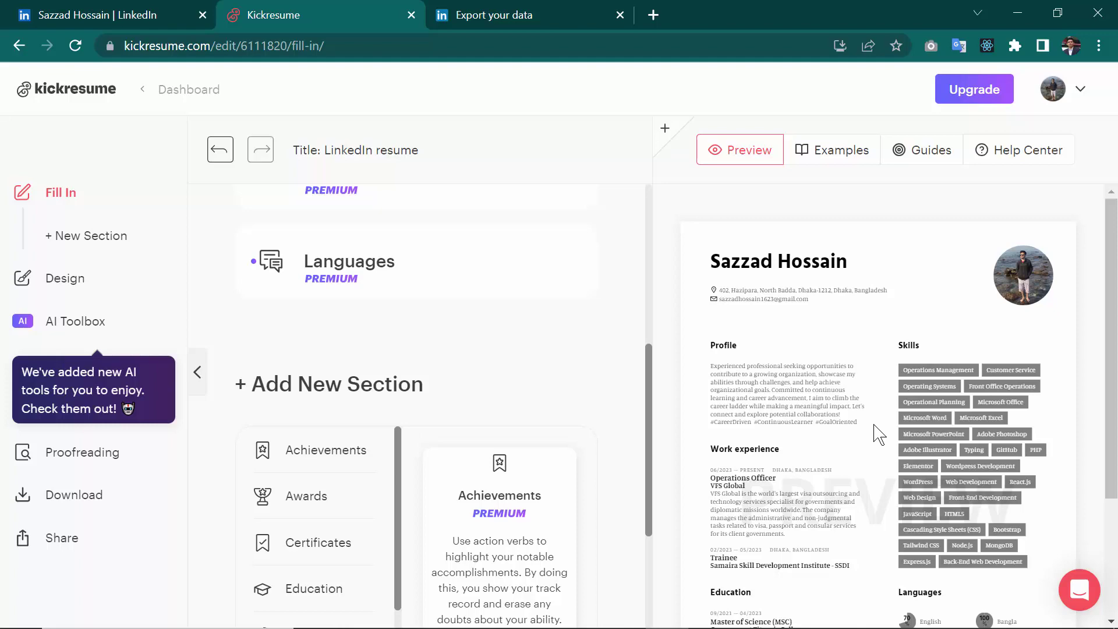
scroll(879, 434, "down", 4)
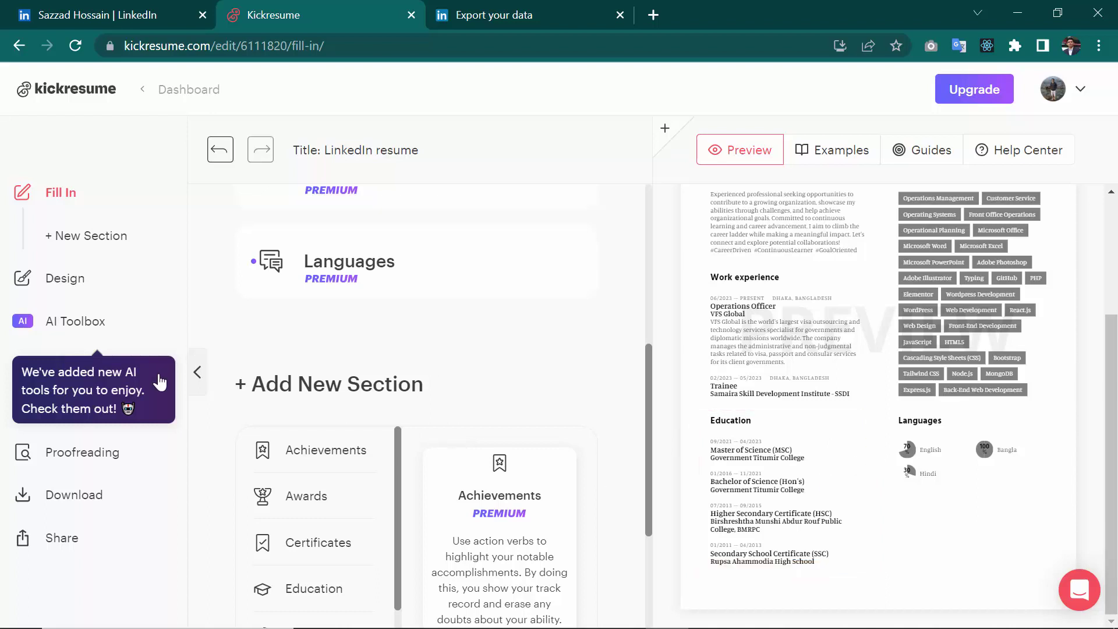
left_click(103, 498)
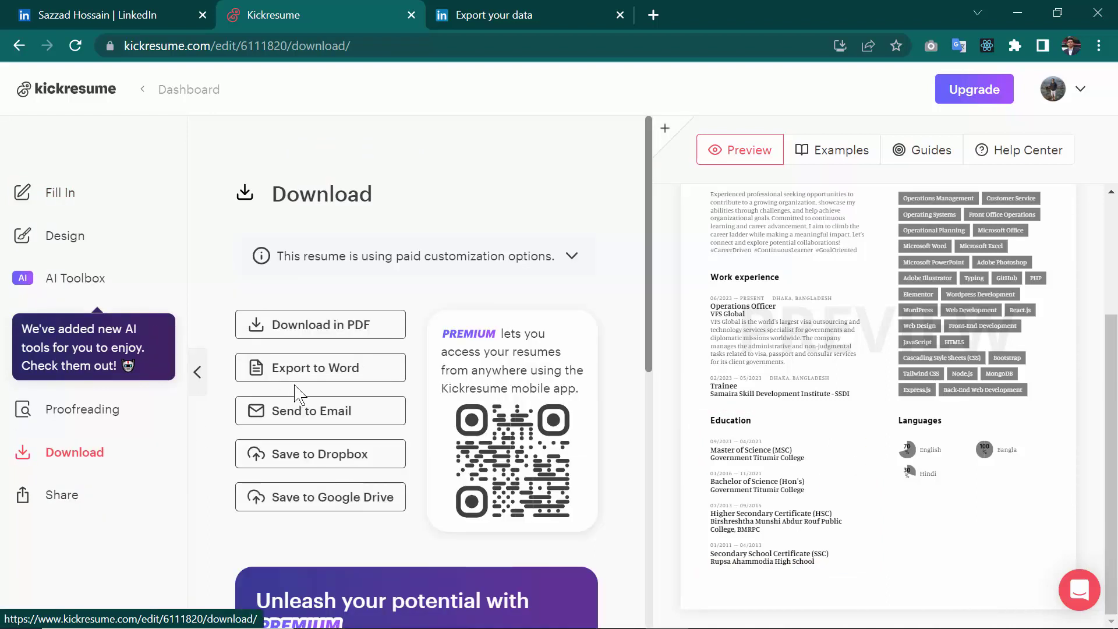
left_click(336, 329)
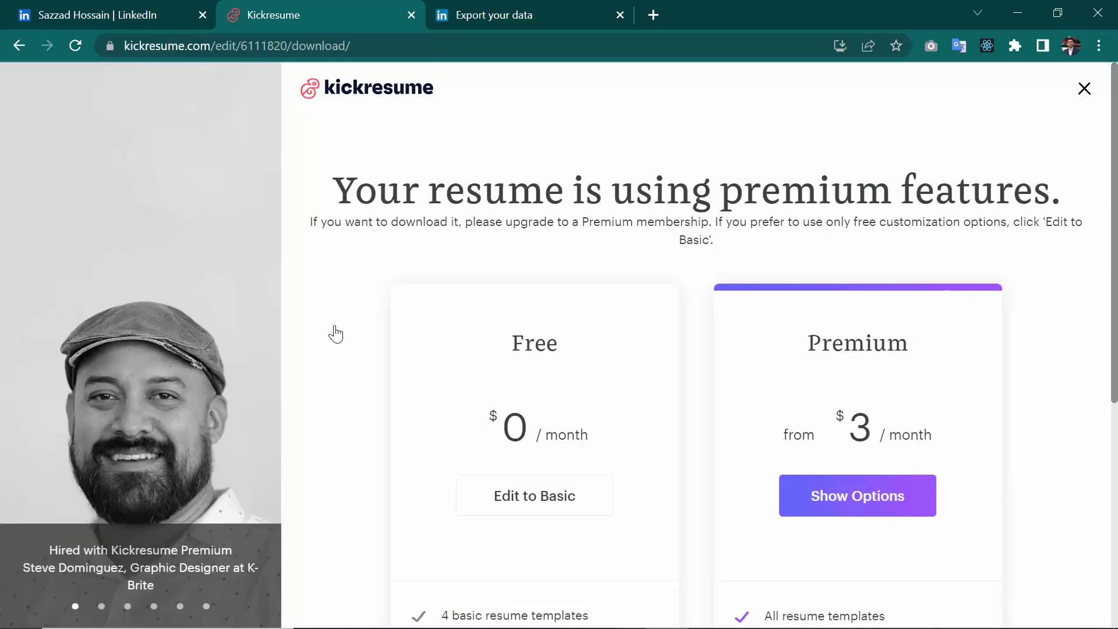
Step: Switch the resume to Basic and create a free copy without premium features
scroll(526, 452, "down", 3)
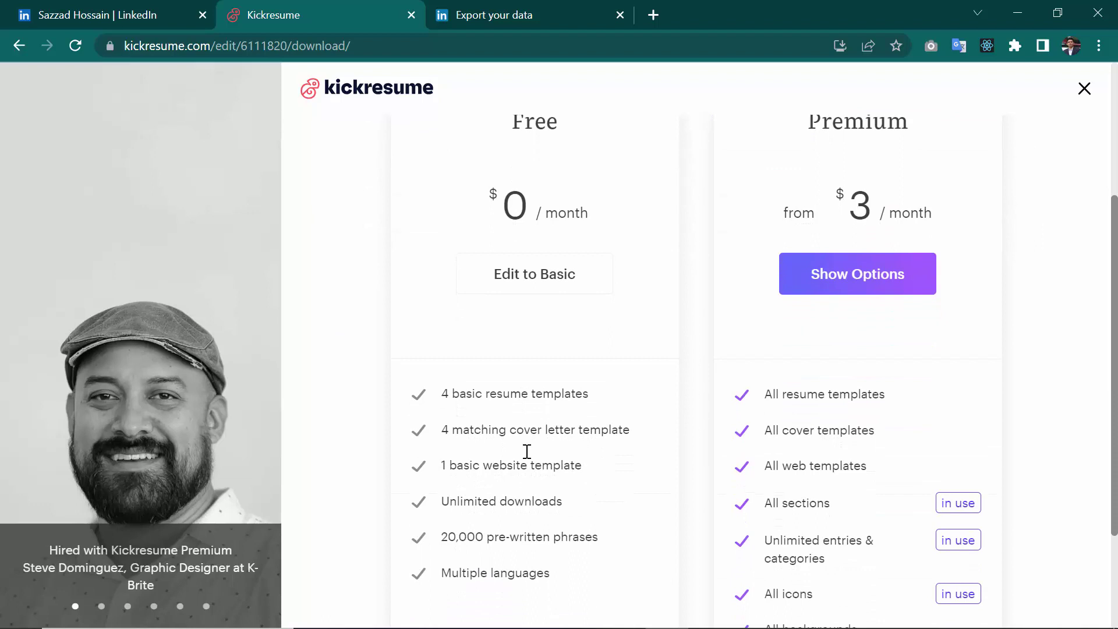
left_click(541, 286)
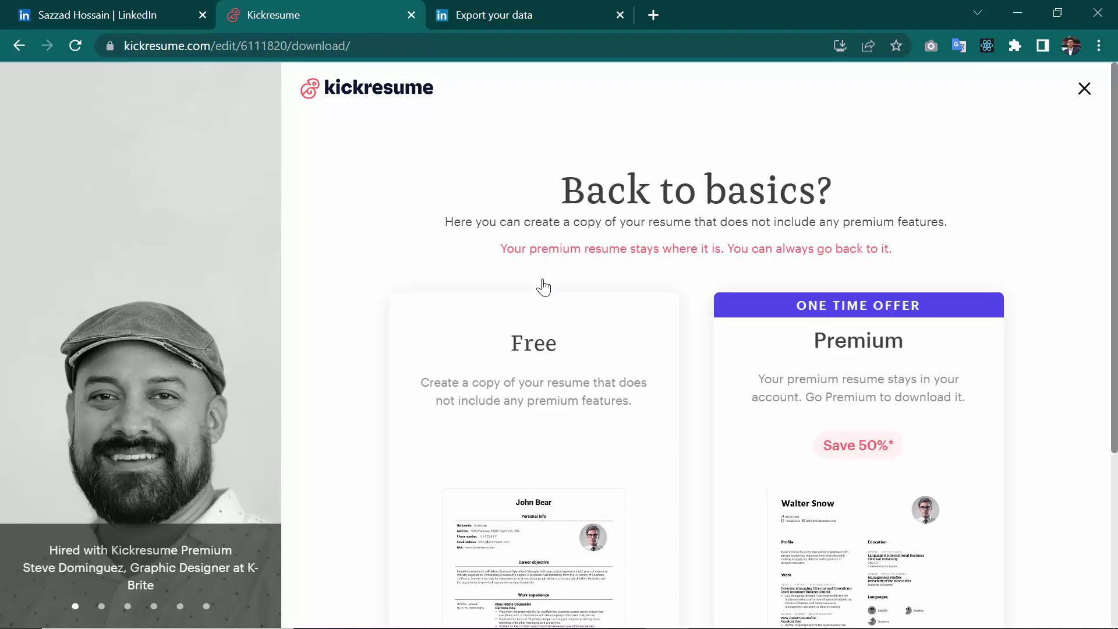
scroll(542, 286, "down", 3)
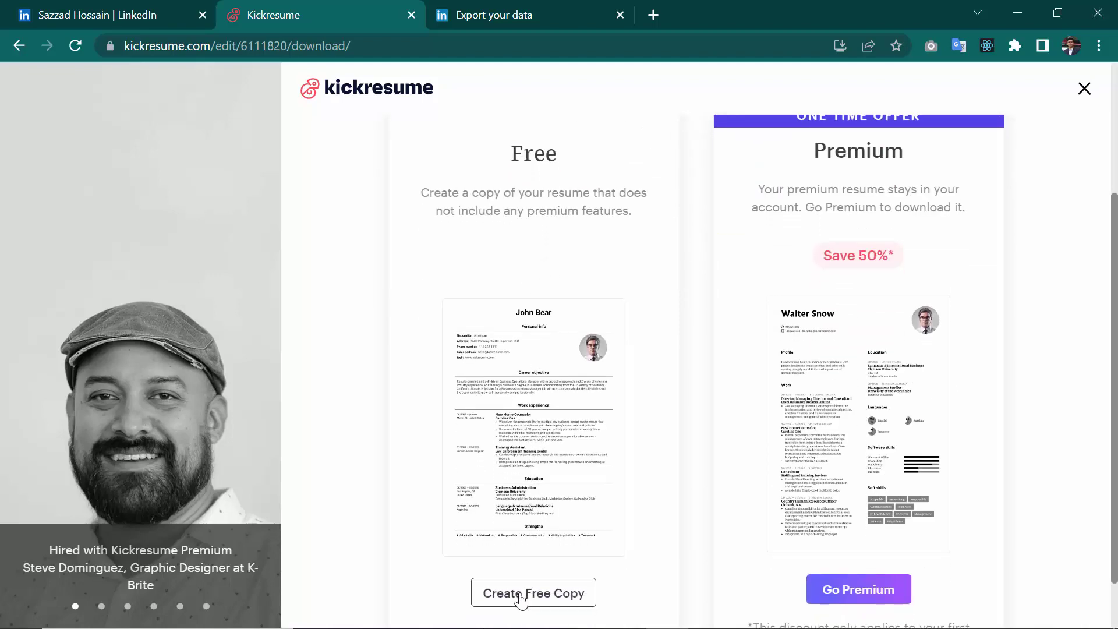
left_click(543, 596)
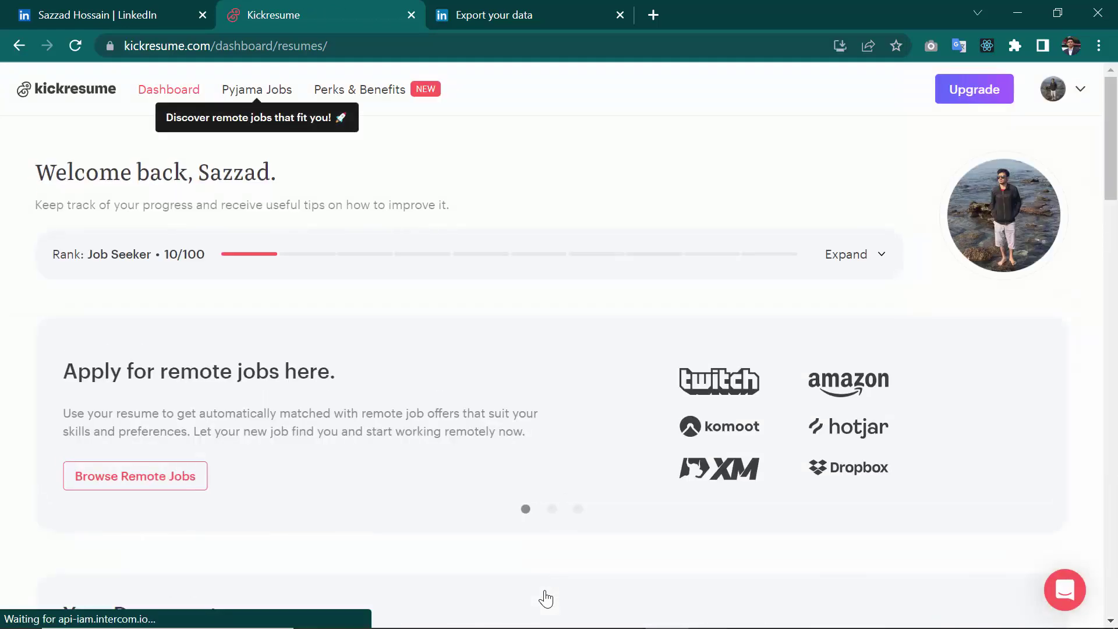
Step: Download the (FREE COPY) LinkedIn resume as a PDF from Your Documents
scroll(564, 482, "down", 7)
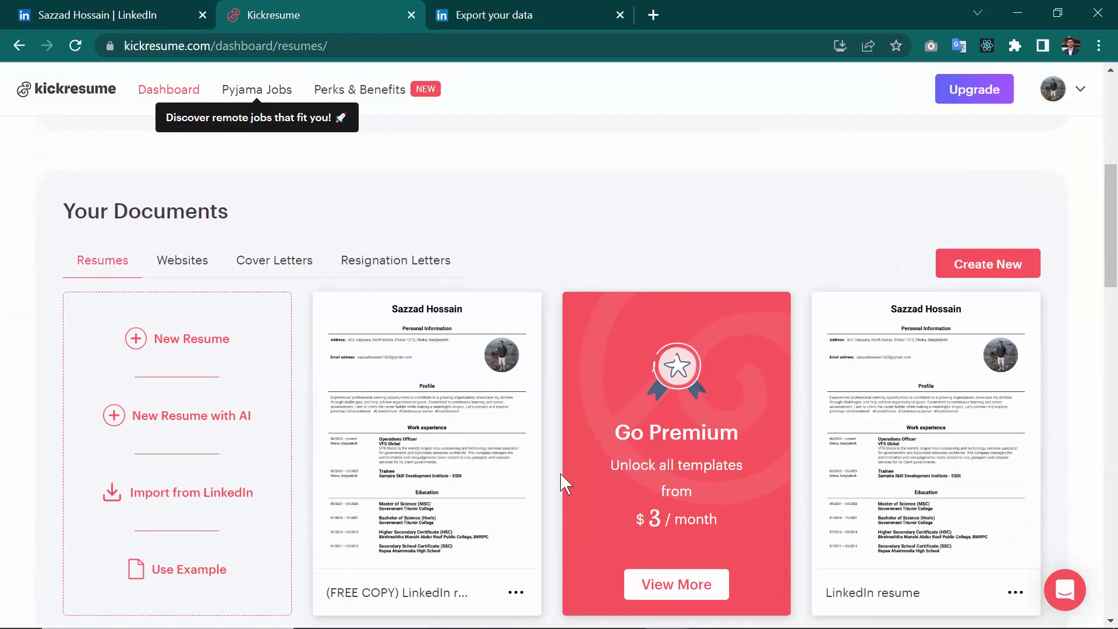
scroll(425, 502, "down", 4)
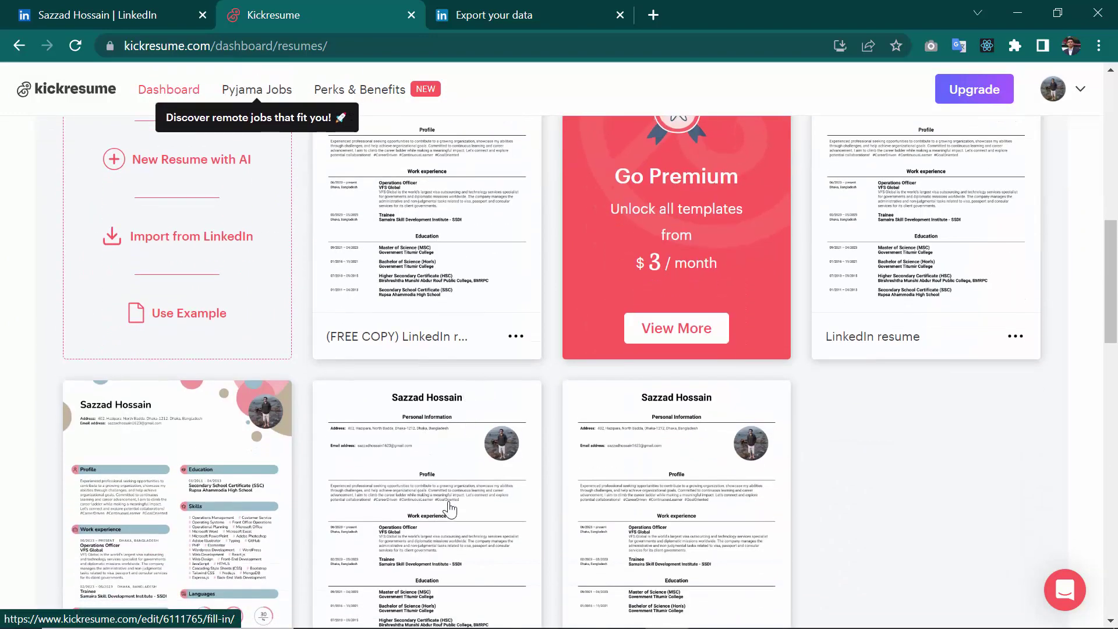
scroll(443, 522, "up", 5)
scroll(464, 474, "down", 4)
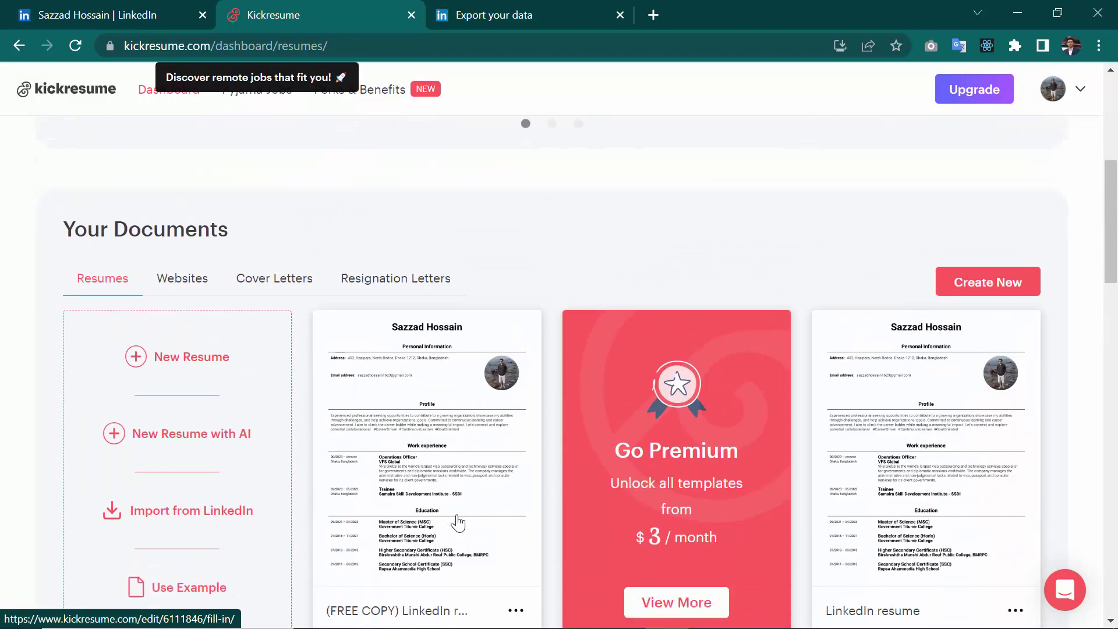
left_click(512, 449)
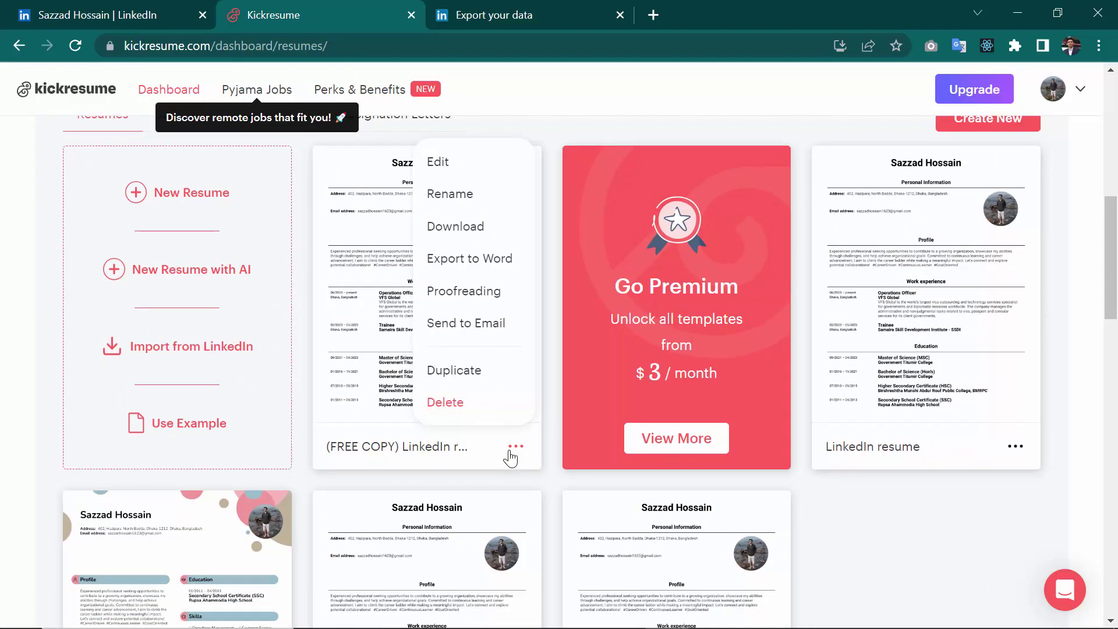
left_click(487, 231)
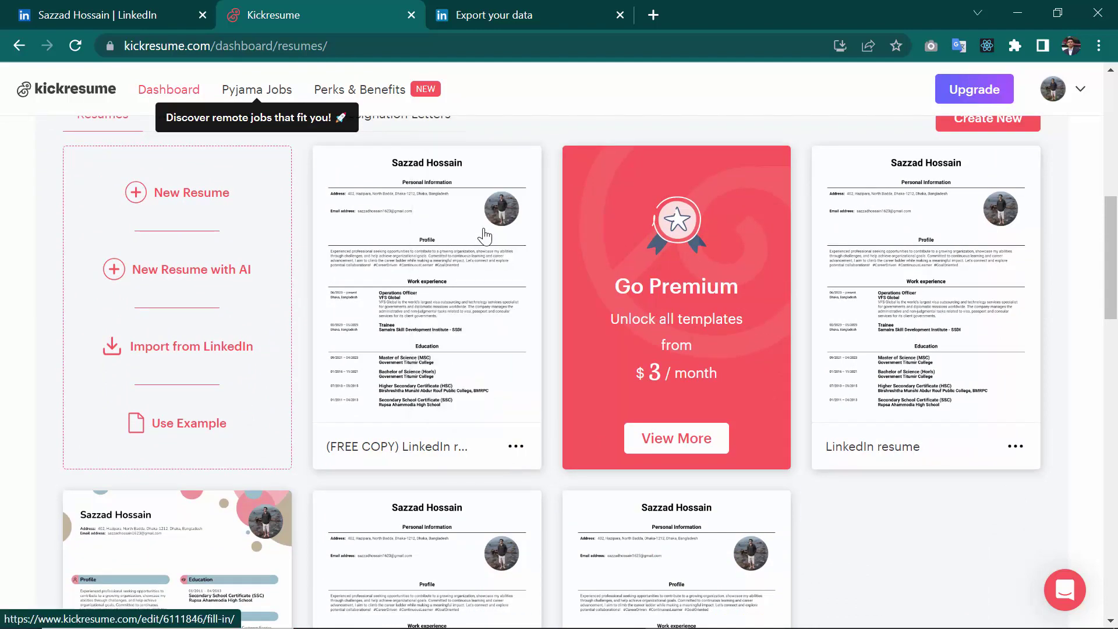